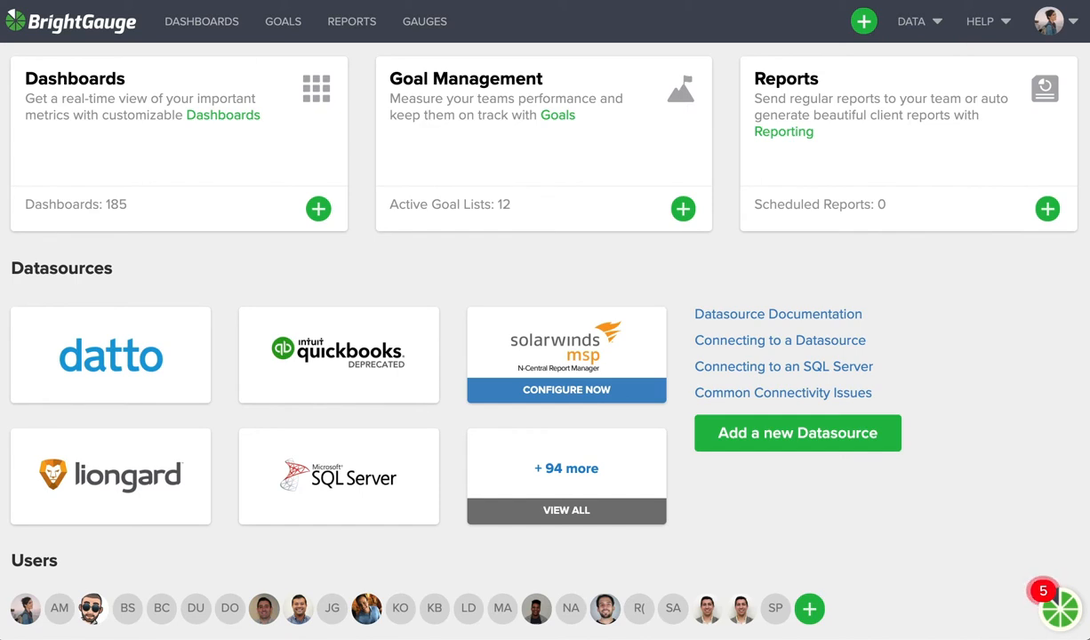
- Open the gauges list and look through the gauges and the available type and datasource filter options
left_click(425, 27)
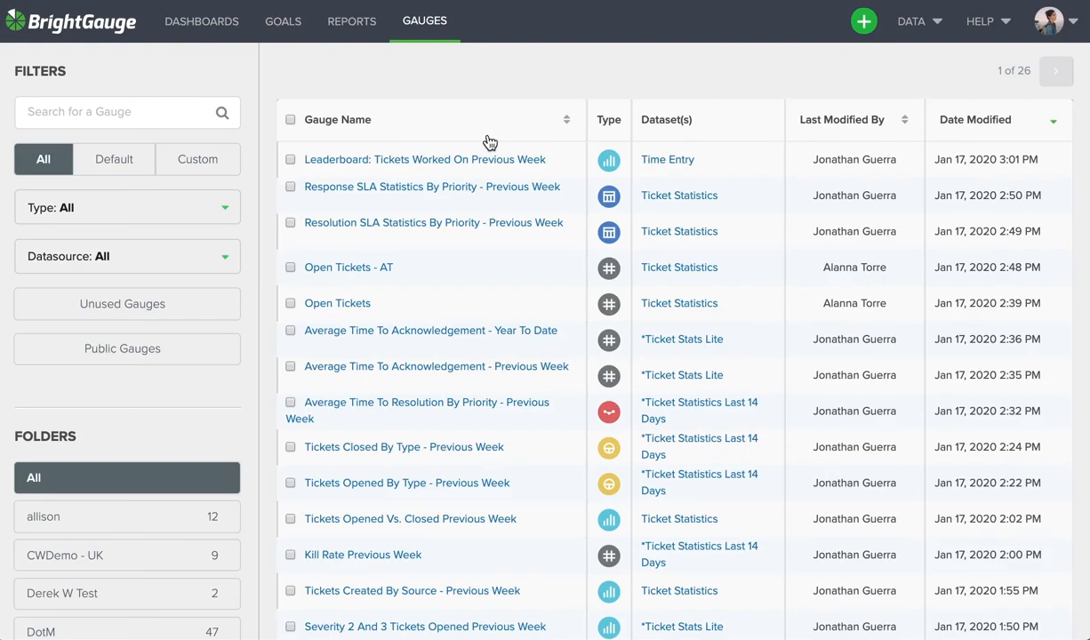
scroll(461, 212, "down", 4)
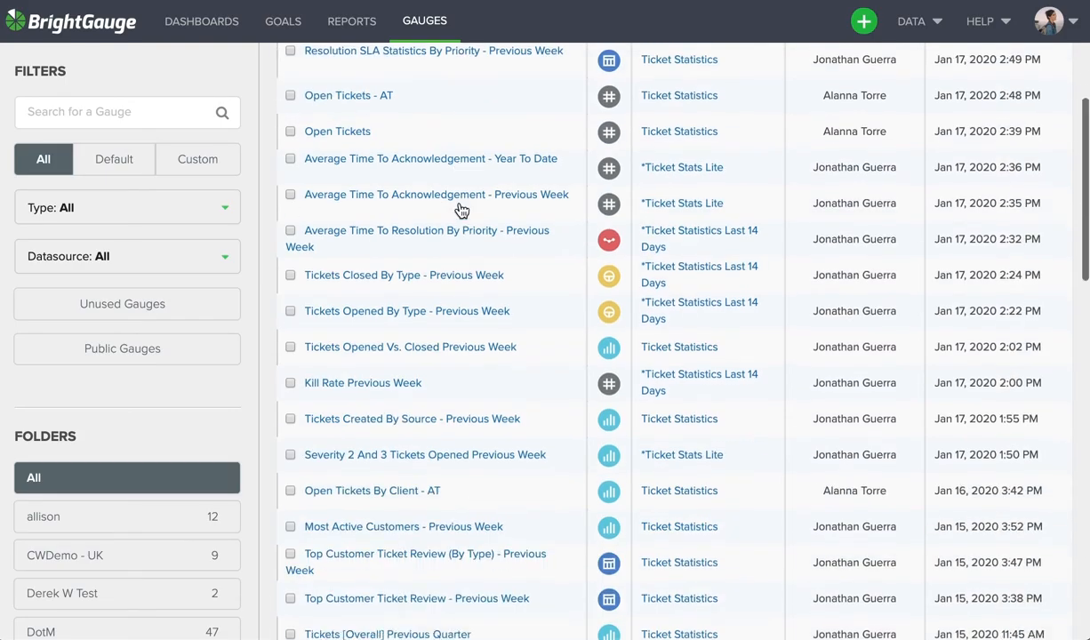
scroll(461, 210, "down", 5)
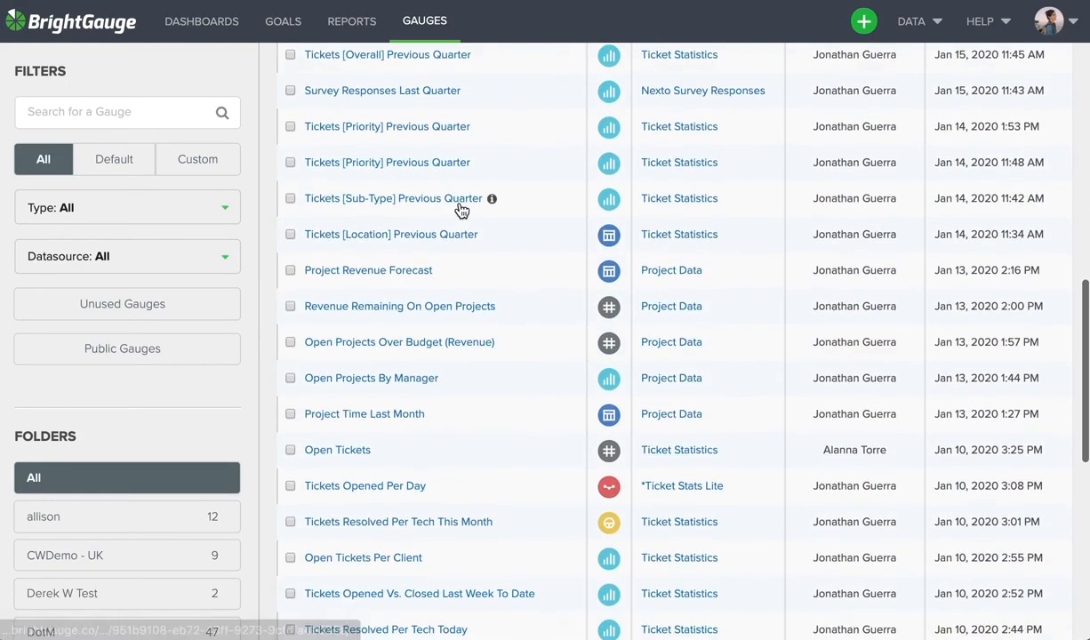
scroll(461, 210, "up", 10)
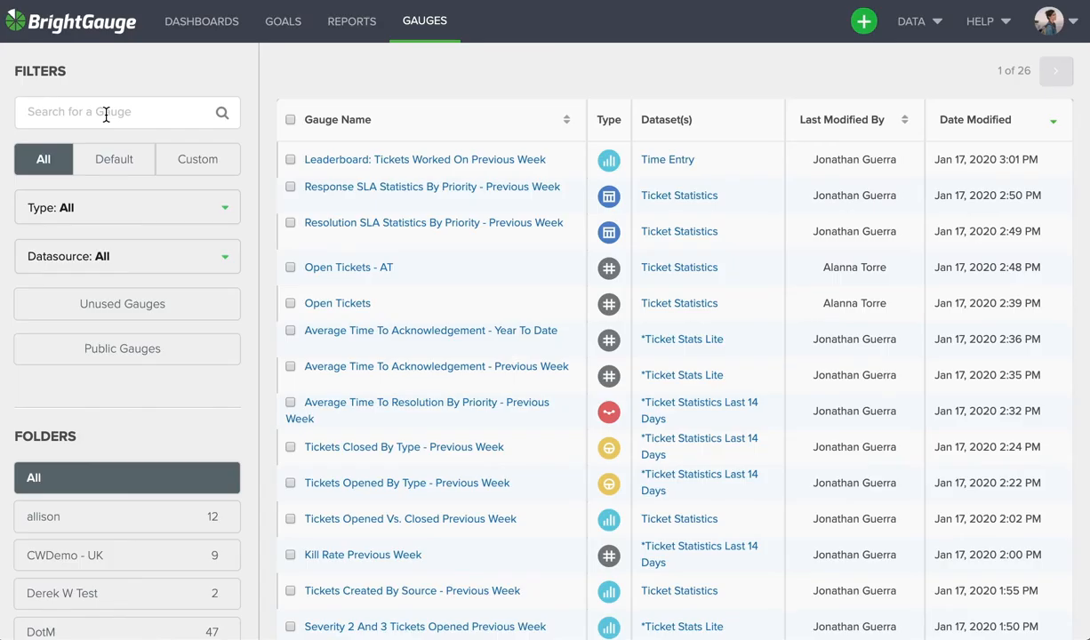
left_click(102, 213)
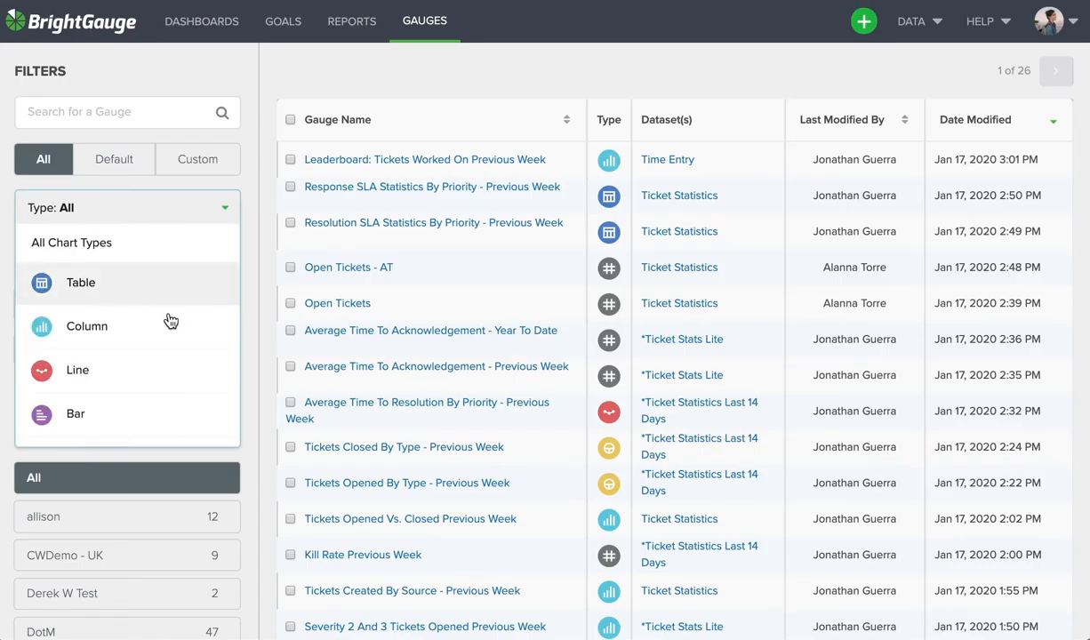
left_click(202, 259)
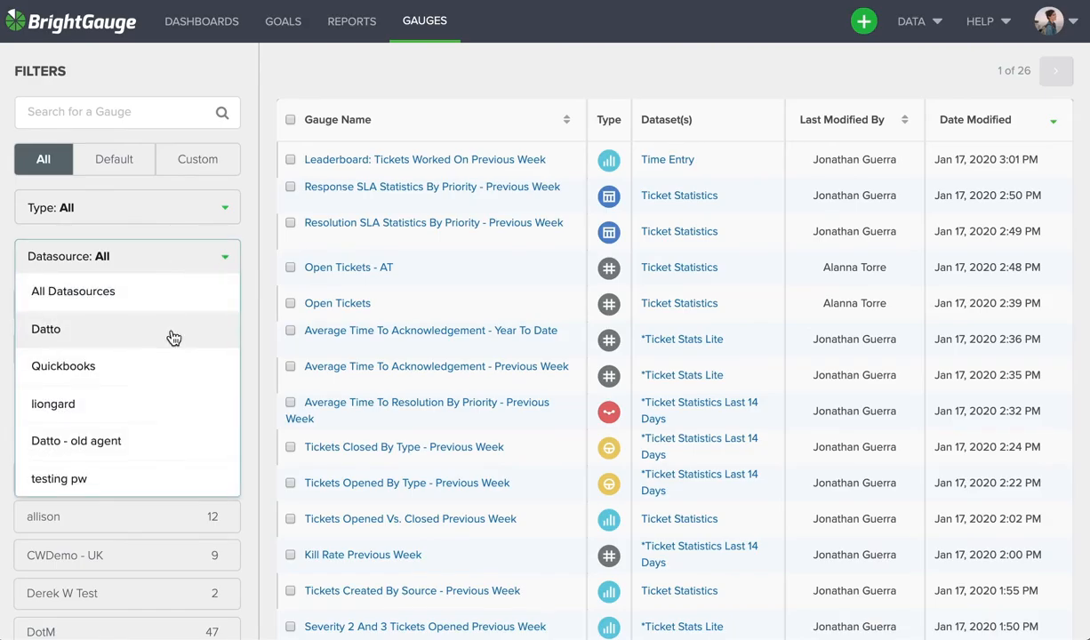
left_click(247, 286)
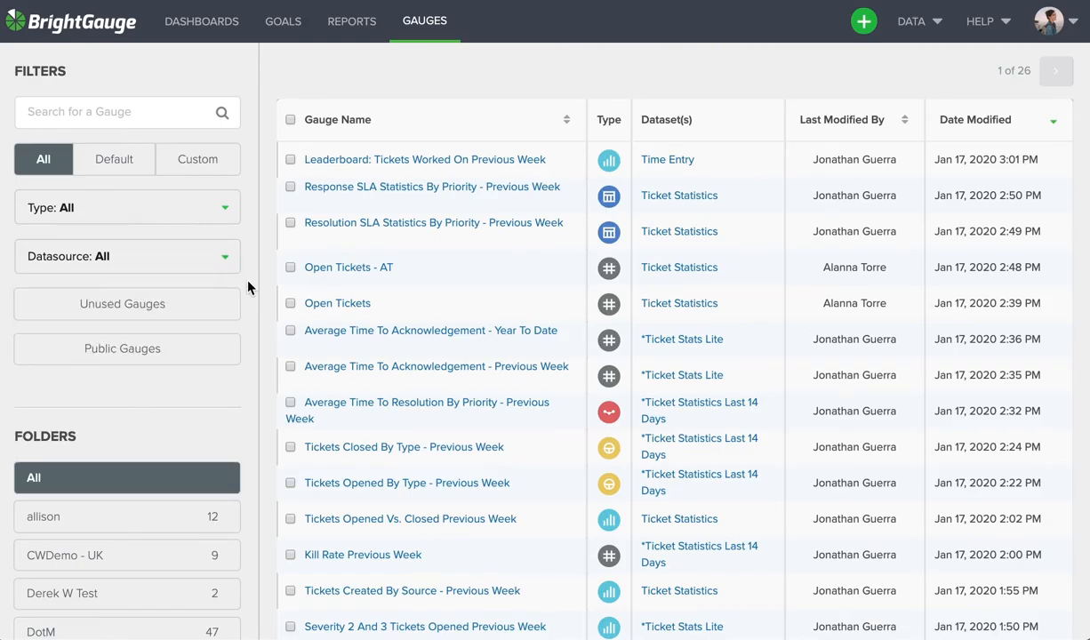
- Open the Open Tickets gauge and add a board filter that includes only Service Desk
left_click(337, 305)
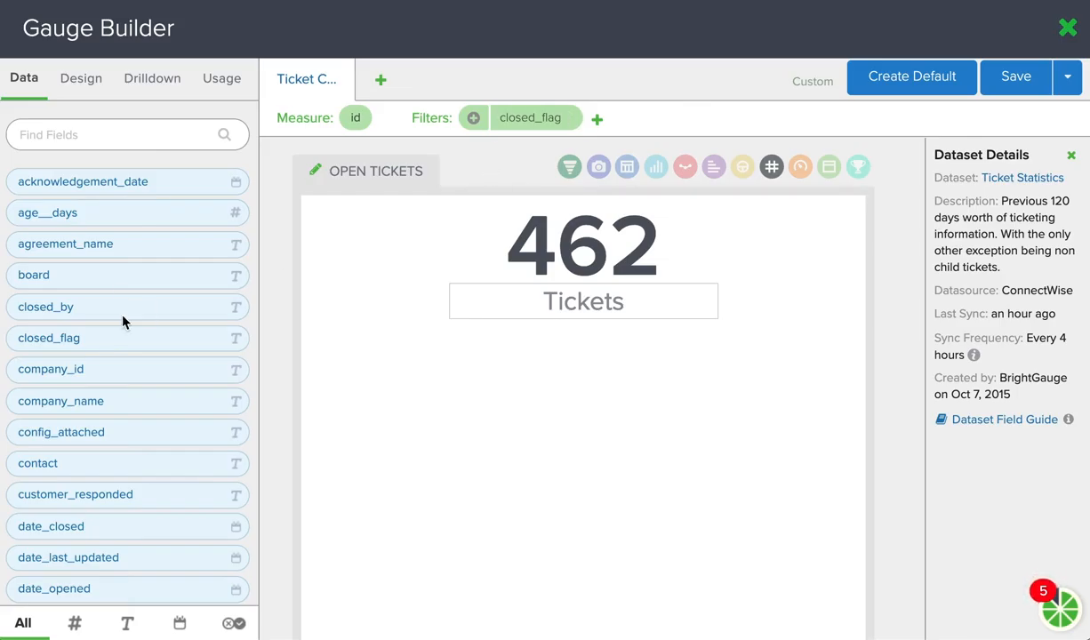
left_click_drag(133, 278, 645, 125)
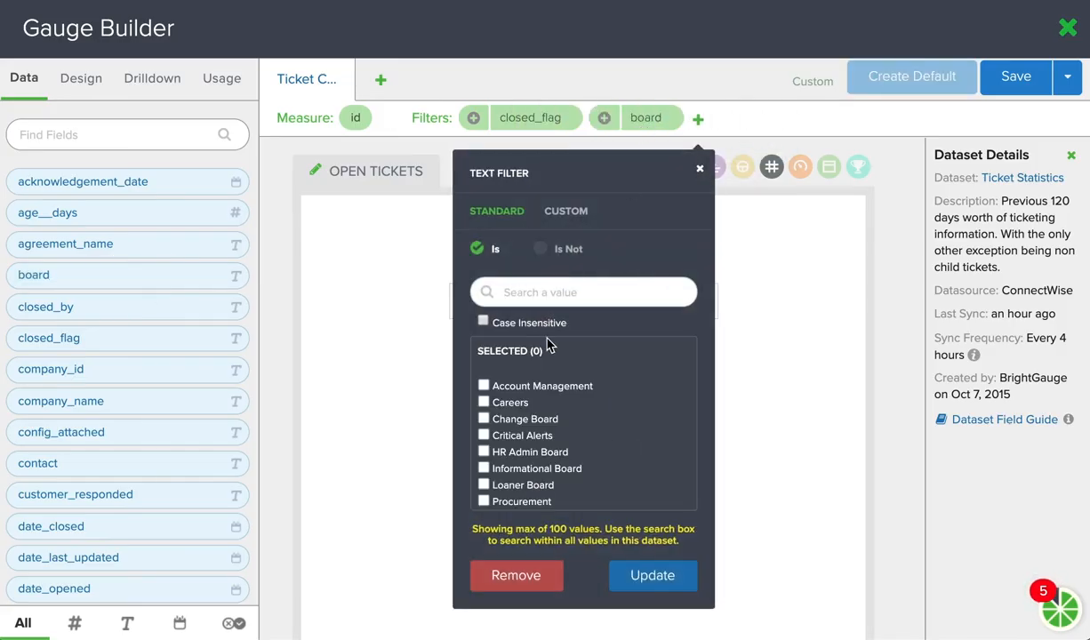
scroll(485, 418, "down", 1)
scroll(533, 423, "down", 3)
left_click(484, 431)
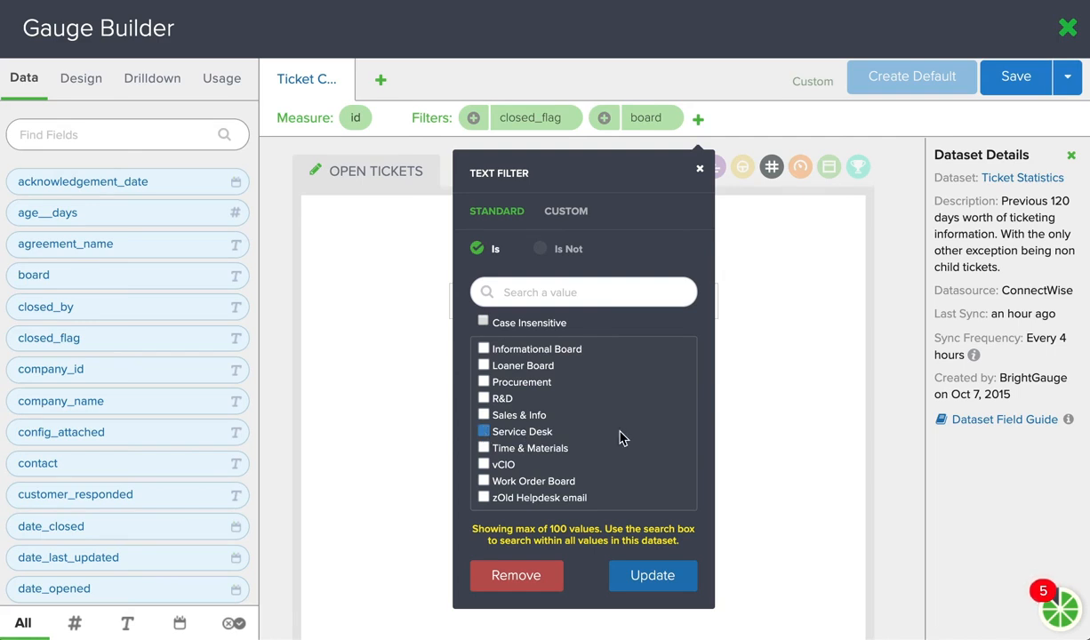
left_click(643, 576)
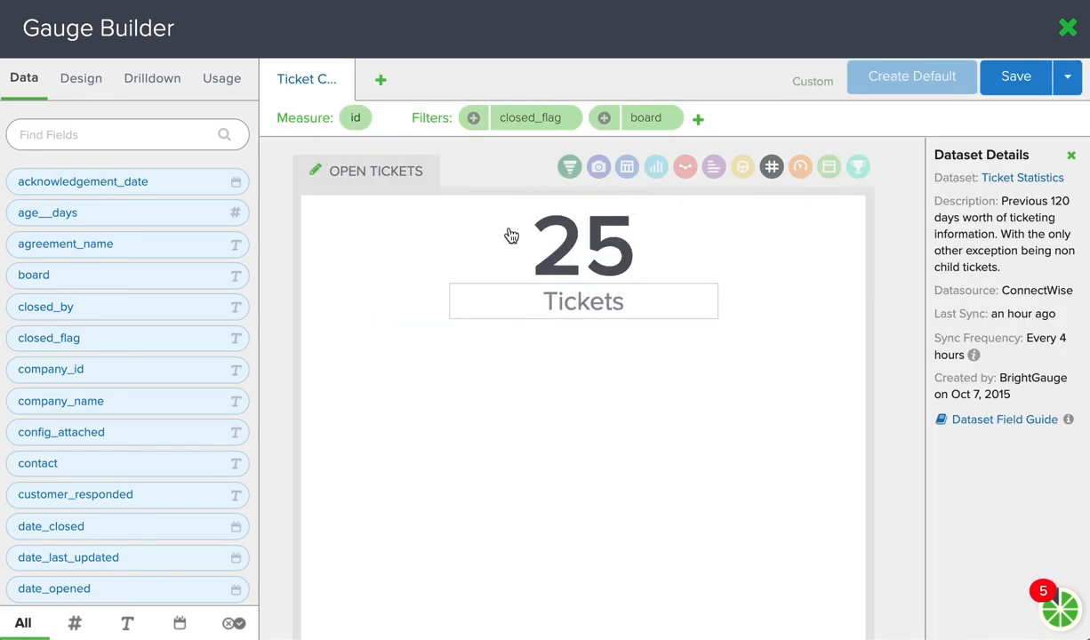
- Add a status filter set to Is Not, selecting Cancelled, >Cancelled and *>Cancelled
scroll(117, 381, "down", 10)
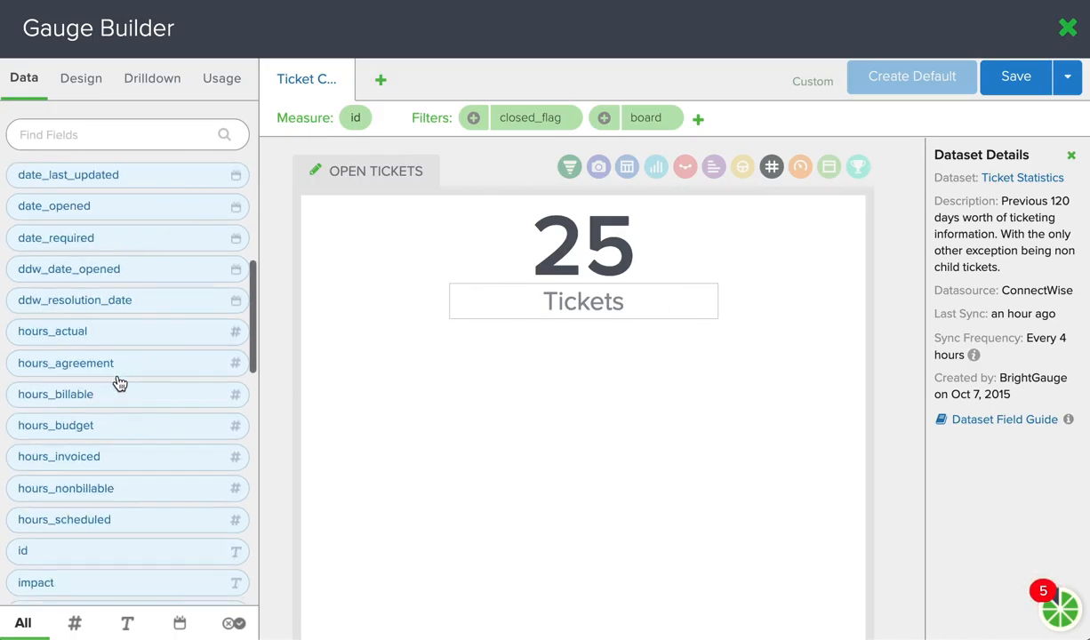
scroll(117, 383, "down", 5)
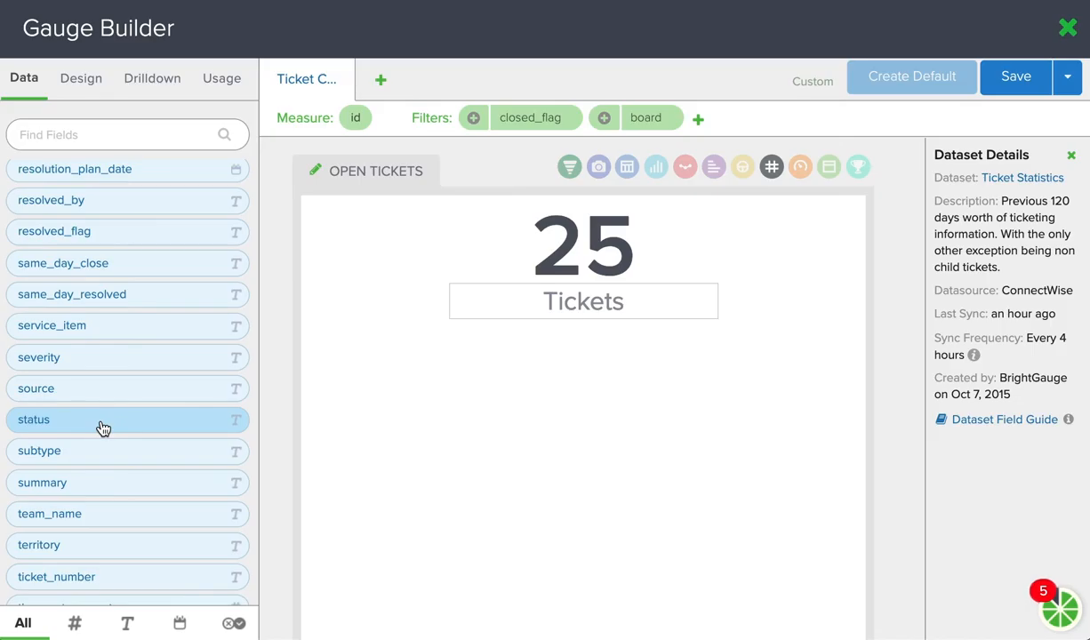
left_click_drag(192, 406, 748, 130)
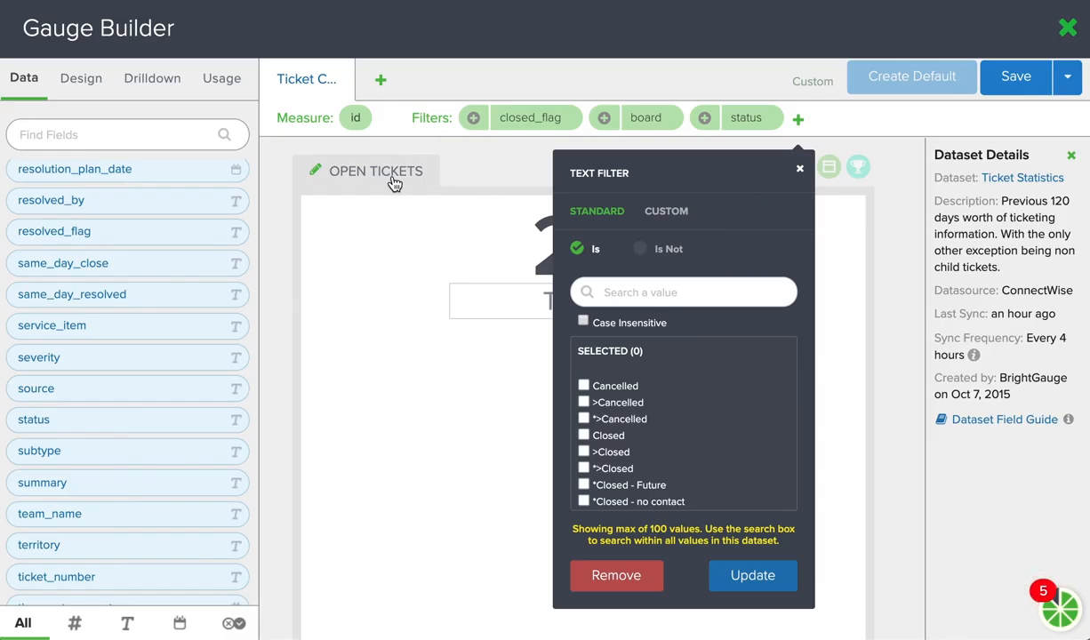
left_click(640, 249)
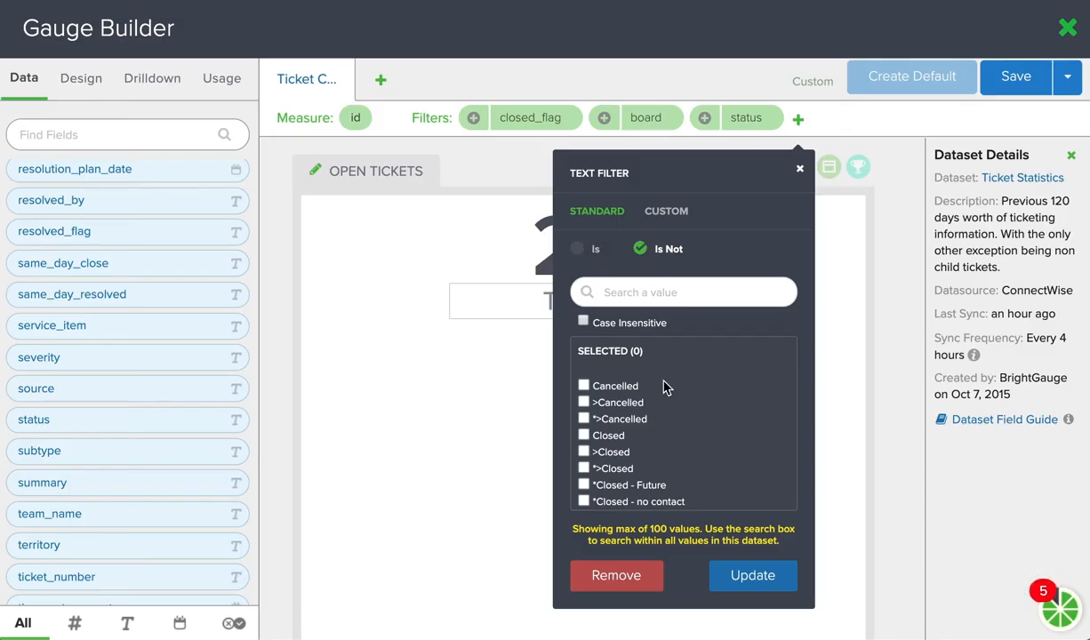
scroll(667, 387, "down", 1)
scroll(641, 391, "up", 1)
left_click(584, 378)
left_click(585, 394)
left_click(585, 410)
- Also exclude the statuses Closed, >Closed, *>Closed, *Closed - Future, *Closed - no contact and >Closed (Oppty Created)
left_click(585, 427)
left_click(585, 443)
left_click(586, 459)
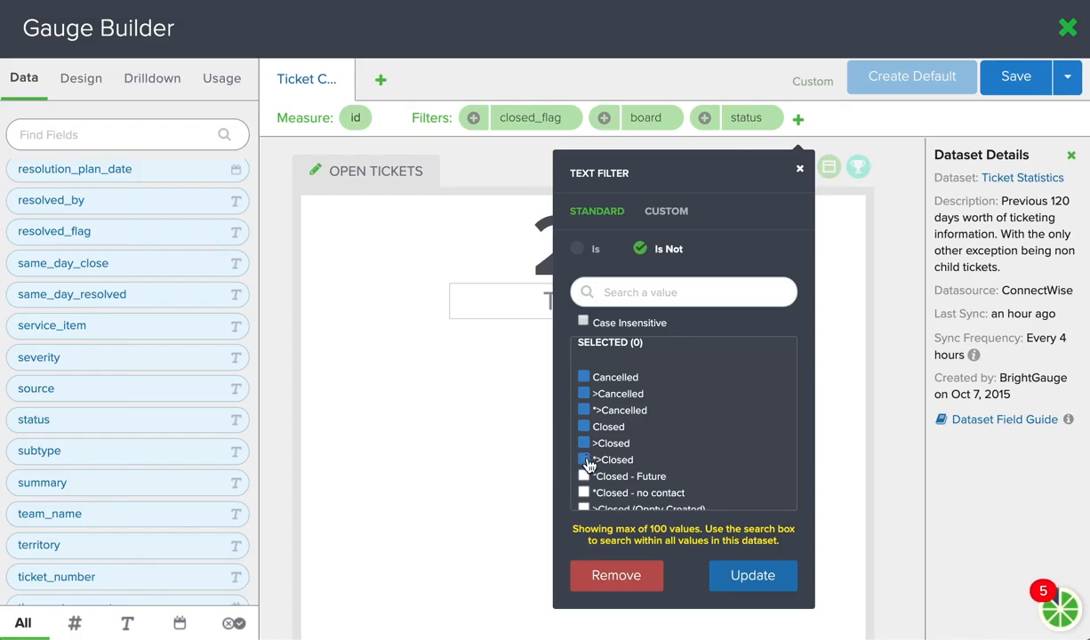
left_click(583, 477)
scroll(604, 453, "down", 1)
left_click(584, 417)
left_click(583, 433)
- Also exclude Completed, *>Completed, *Completed - pending confirmation, Completed Successfully and Completed with issues in the status filter
left_click(583, 448)
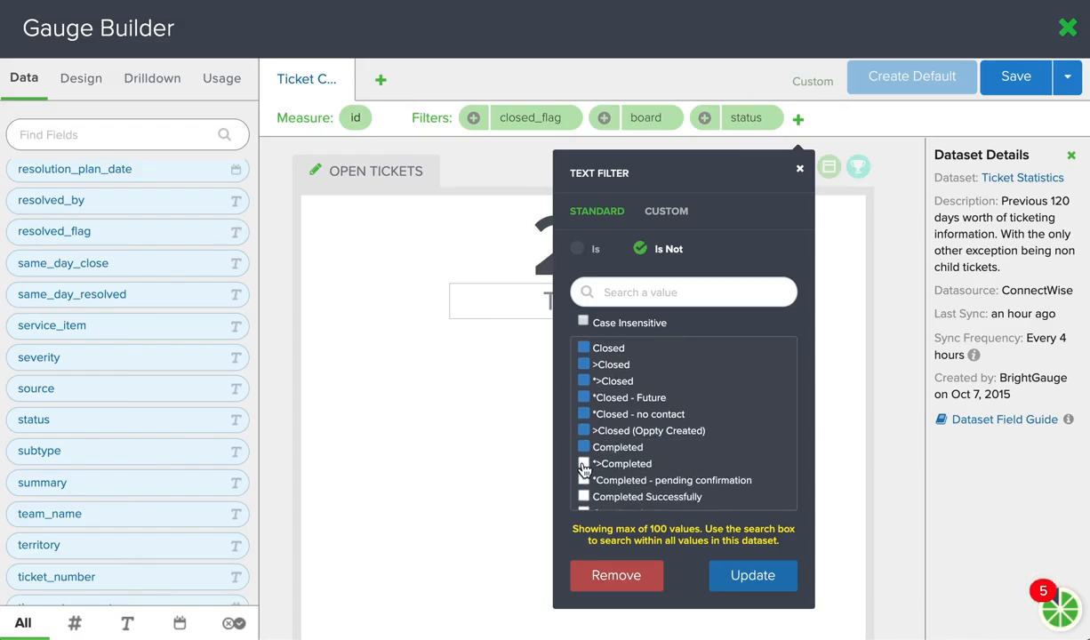
left_click(584, 463)
left_click(583, 481)
left_click(583, 496)
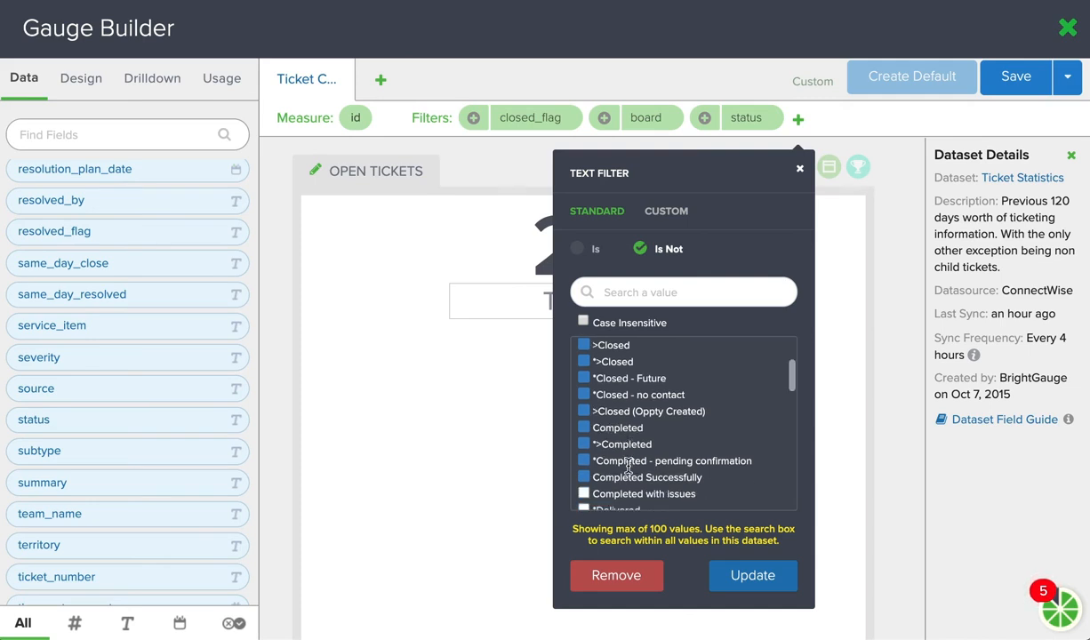
scroll(629, 465, "down", 1)
left_click(584, 450)
- Exclude Resolved, Resolved - Pending Review and *Resolved - waiting for confirmation too, and apply the status filter
scroll(653, 450, "down", 3)
scroll(622, 453, "down", 3)
scroll(586, 451, "down", 1)
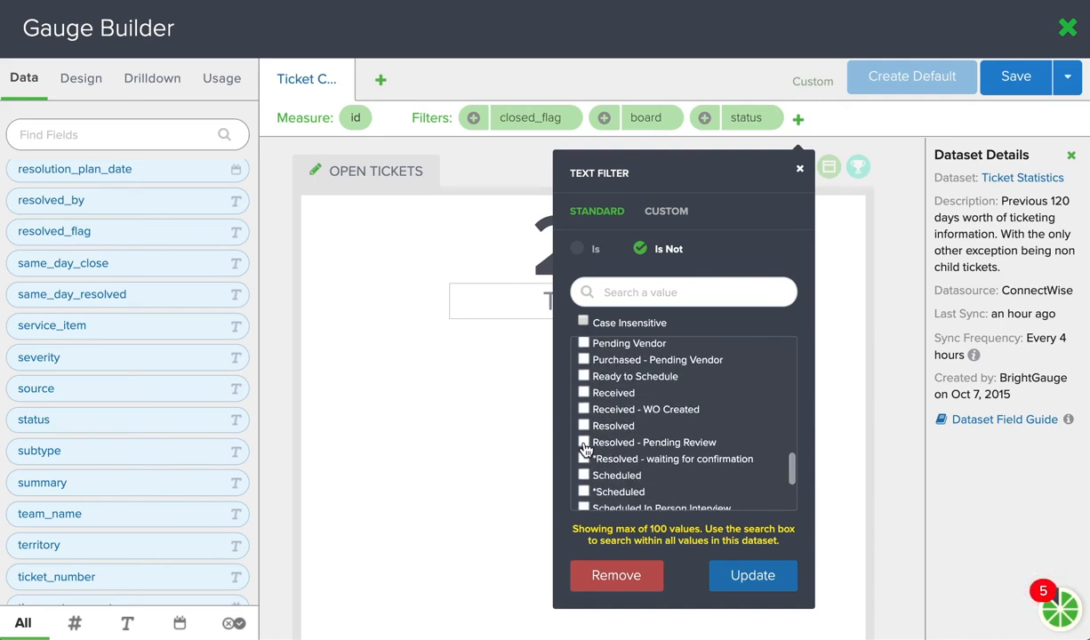
left_click(584, 425)
left_click(584, 442)
left_click(586, 458)
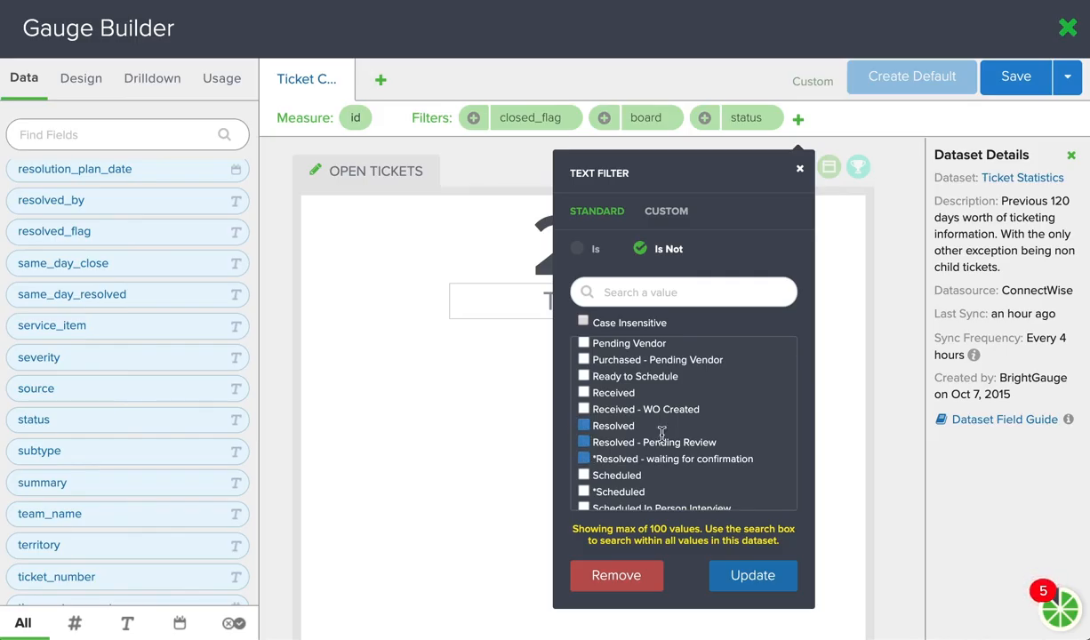
left_click(755, 578)
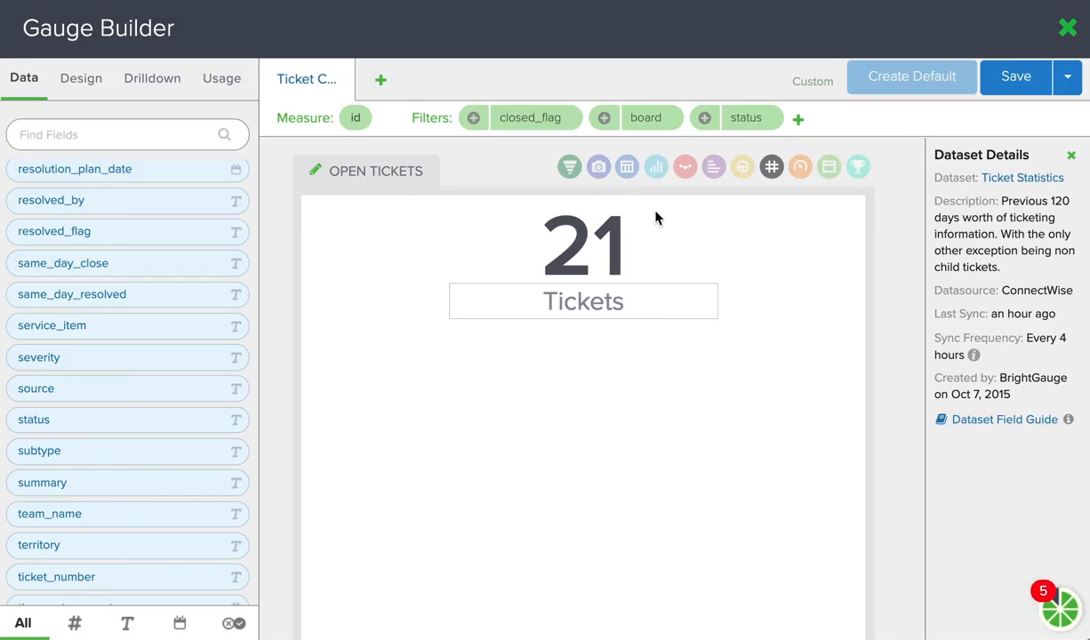
- Break the ticket count down by the case-sensitive company_name dimension and preview it as a table and a column chart
left_click(627, 166)
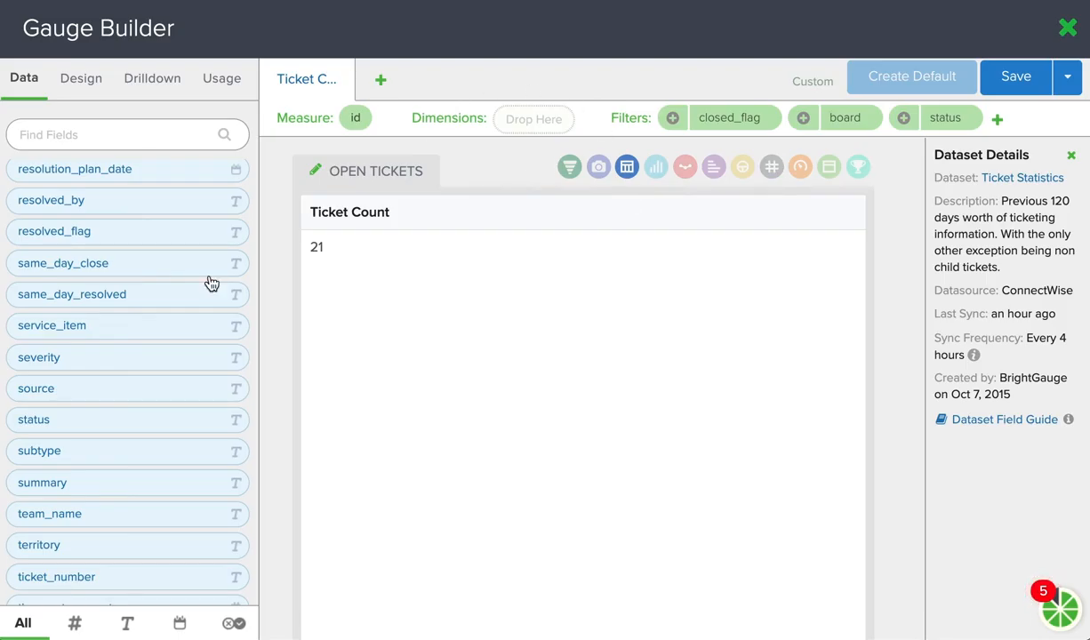
scroll(142, 329, "up", 15)
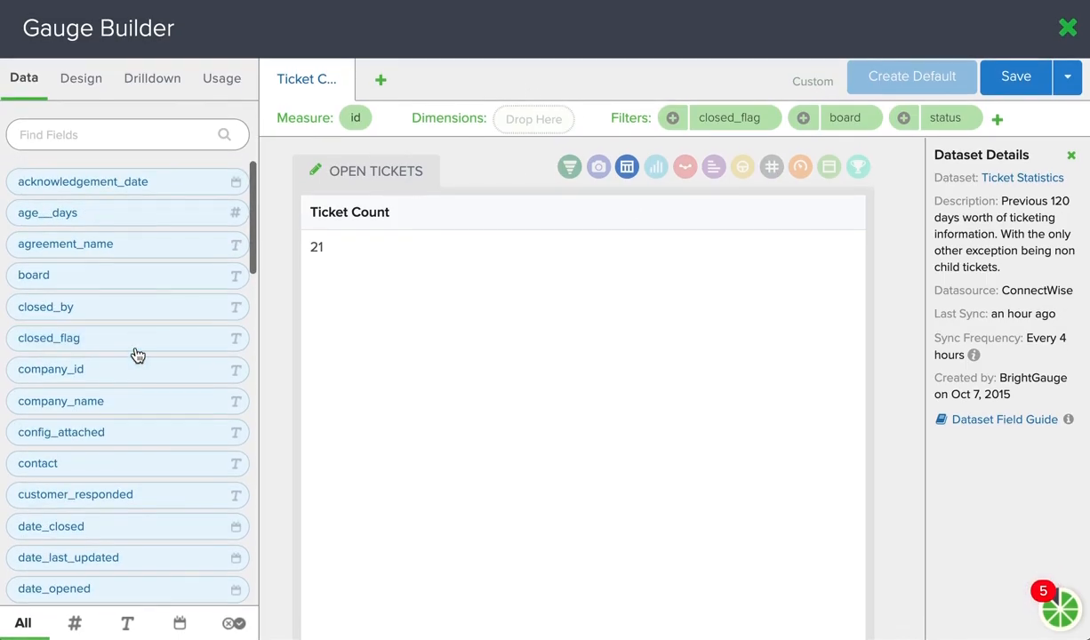
left_click(119, 401)
left_click_drag(118, 401, 536, 116)
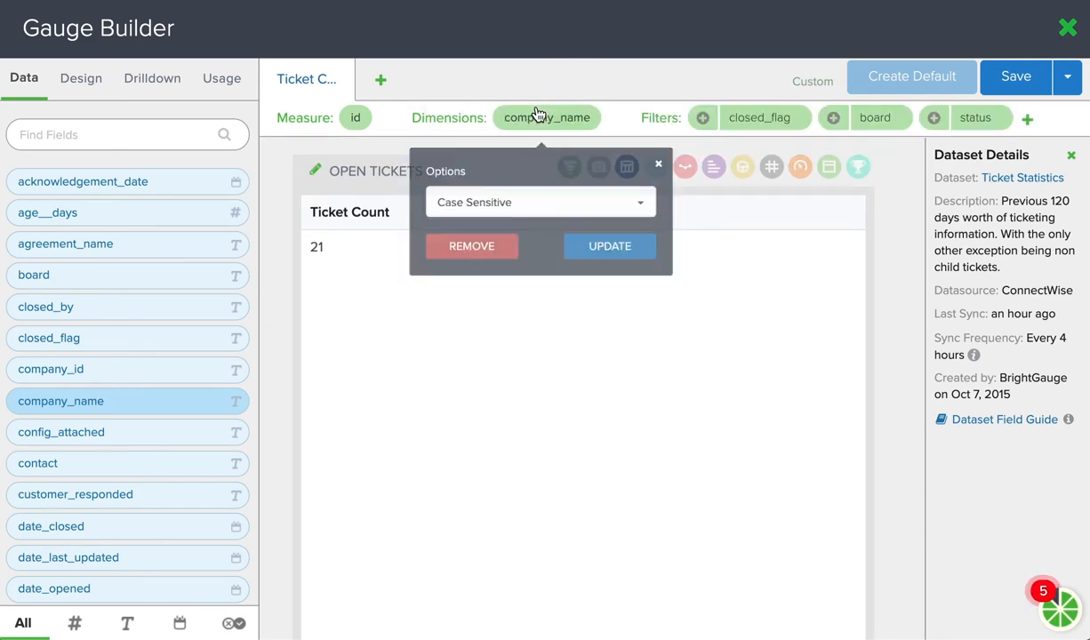
left_click(601, 252)
scroll(521, 273, "down", 2)
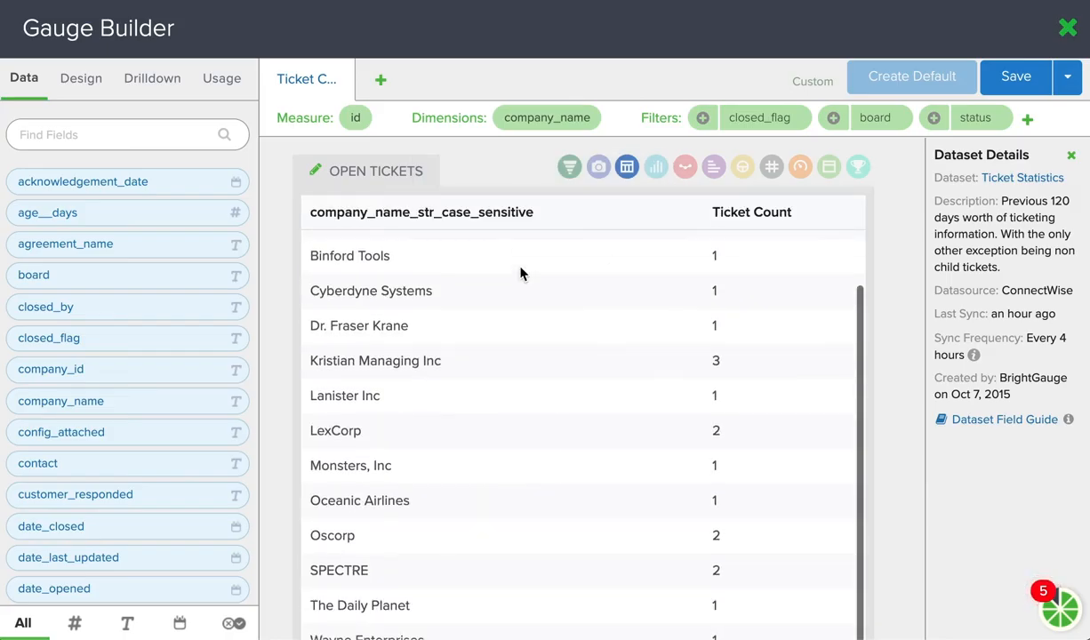
scroll(521, 273, "up", 2)
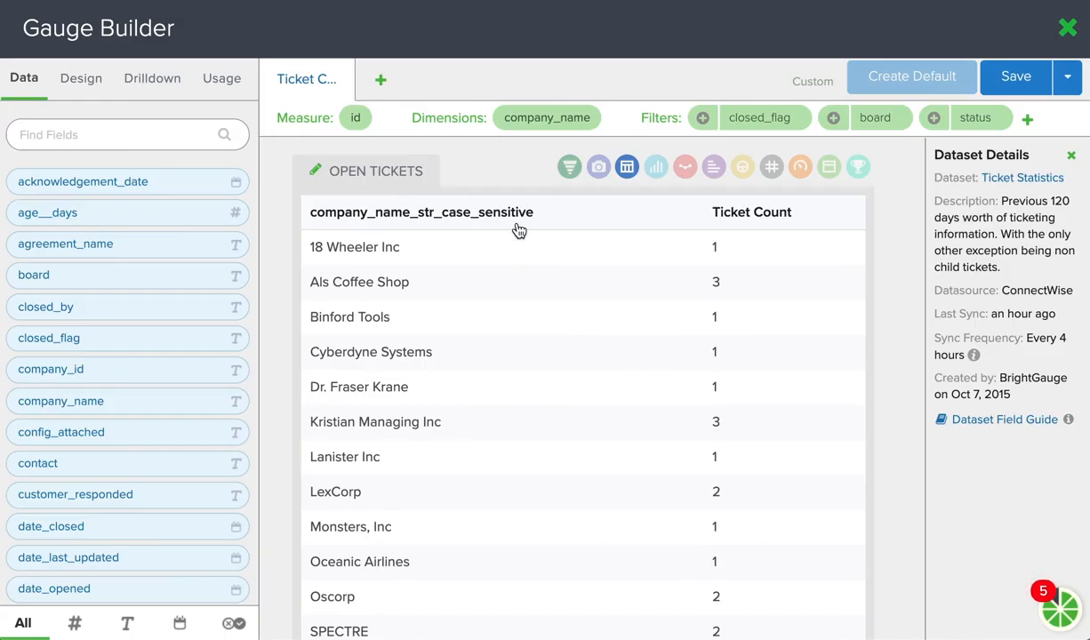
left_click(656, 166)
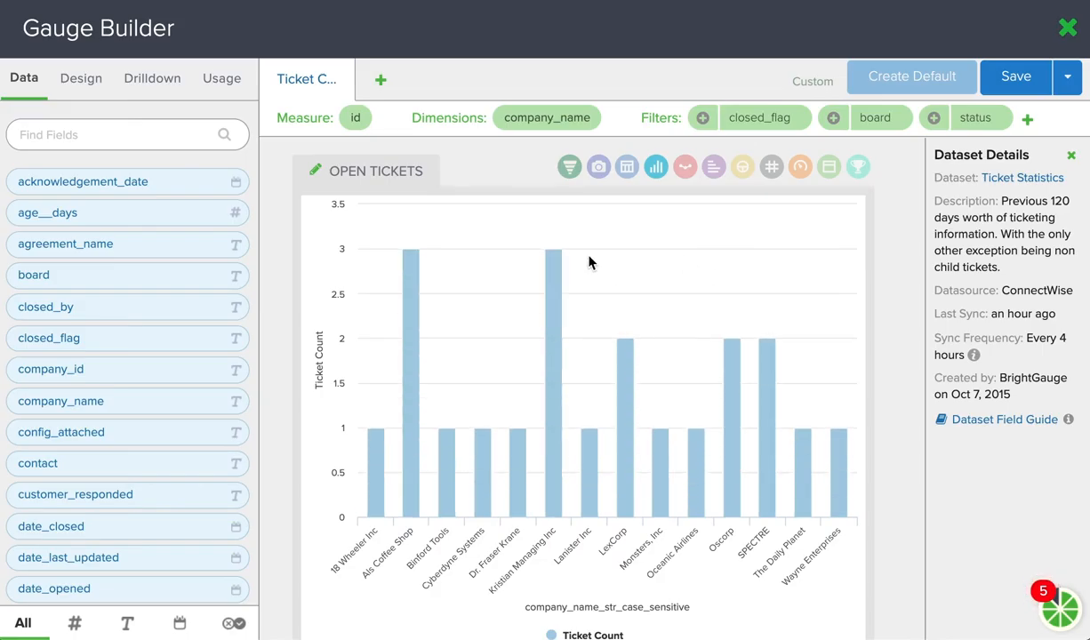
- Remove the company_name dimension and switch the gauge back to the number type
left_click(545, 122)
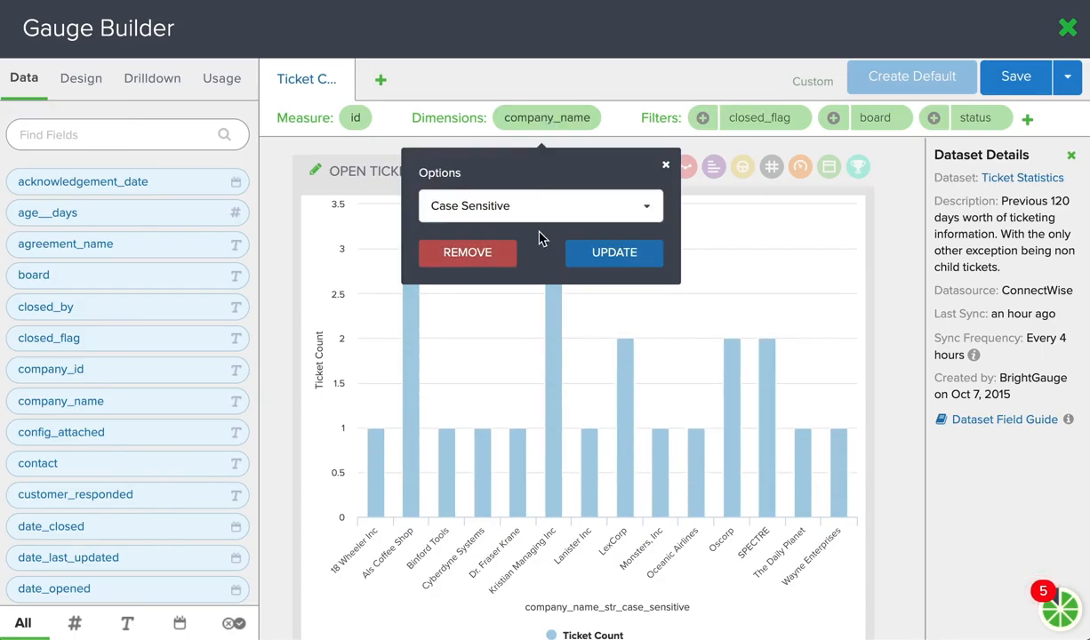
left_click(488, 256)
left_click(771, 169)
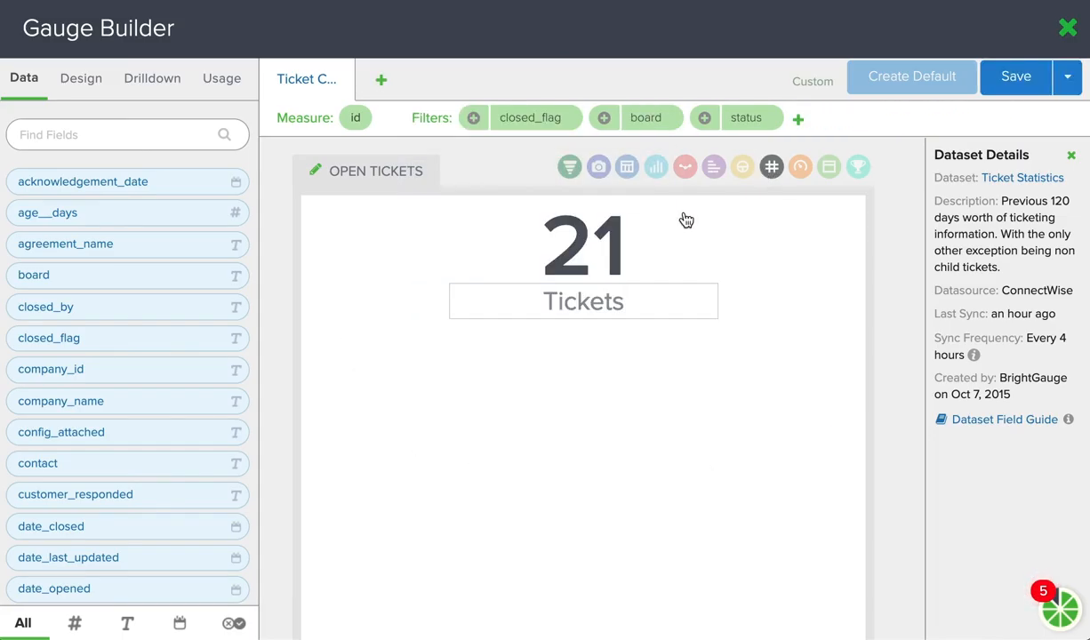
- Apply a red colour threshold to Ticket Count for values greater than 10 and return to the gauge's data fields
left_click(83, 79)
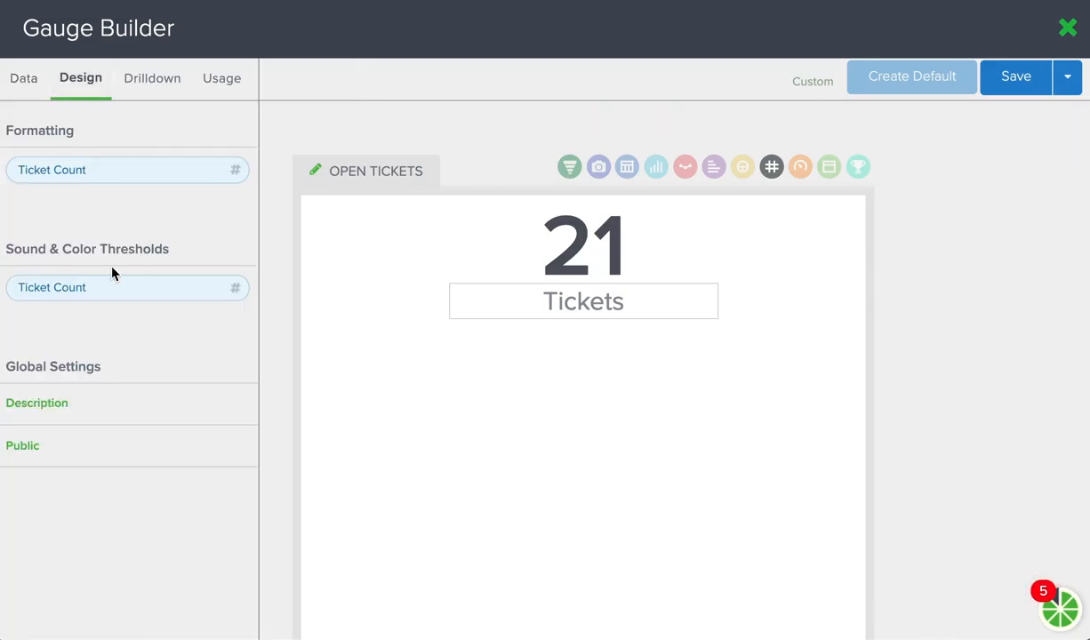
left_click(107, 291)
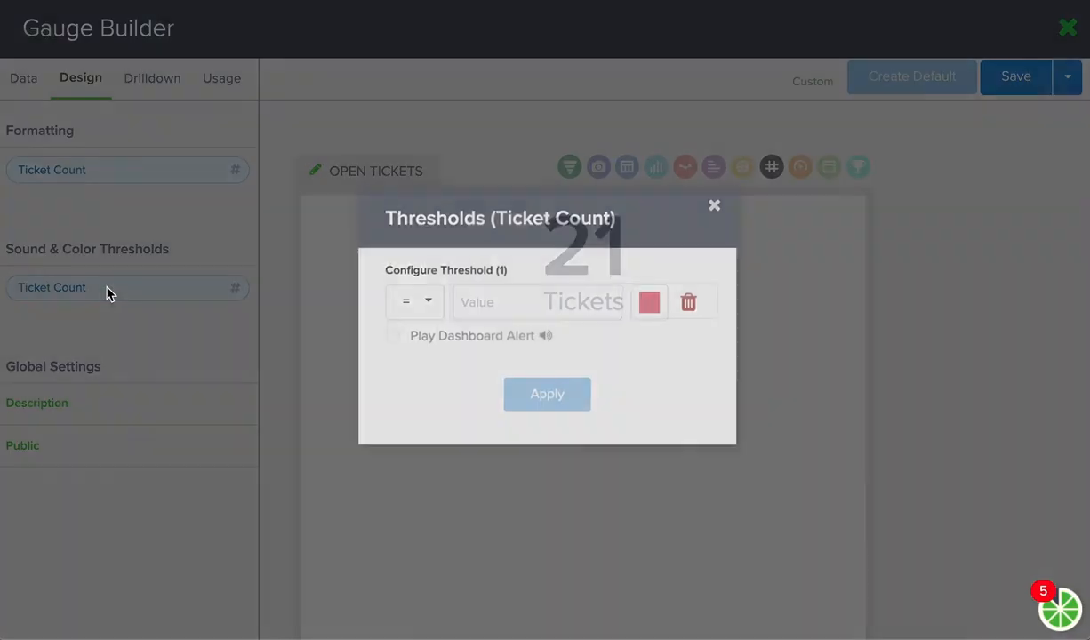
left_click(423, 306)
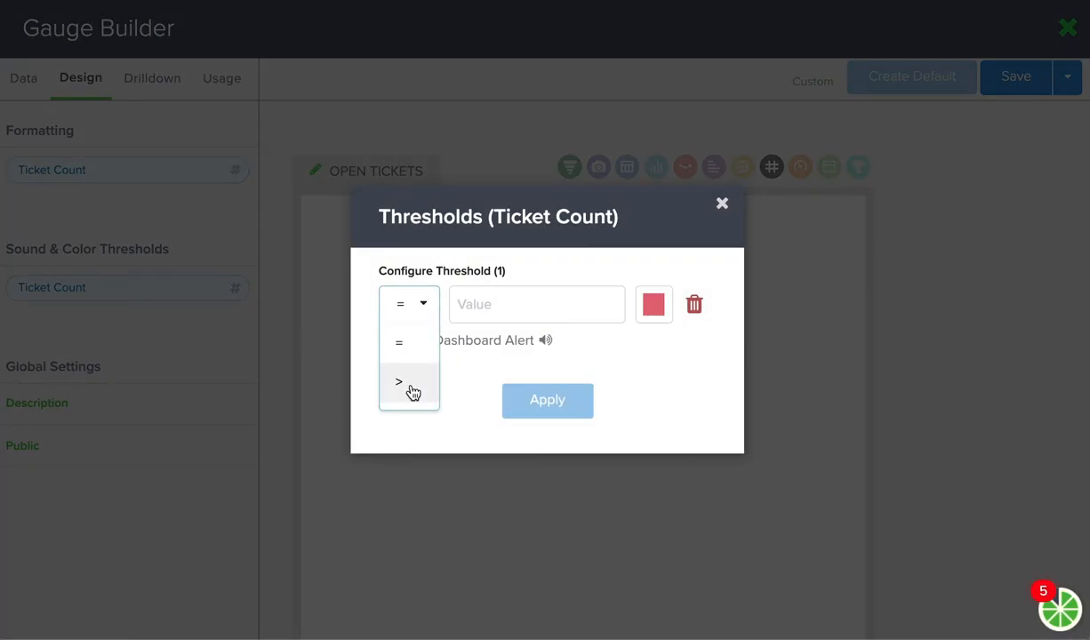
left_click(411, 392)
left_click(498, 309)
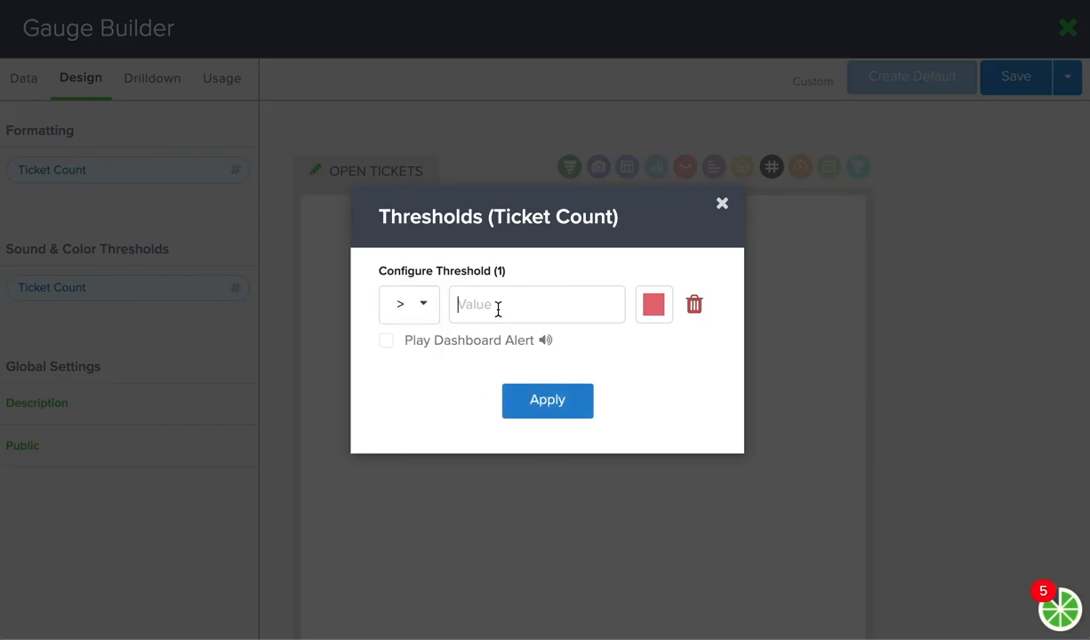
type("10")
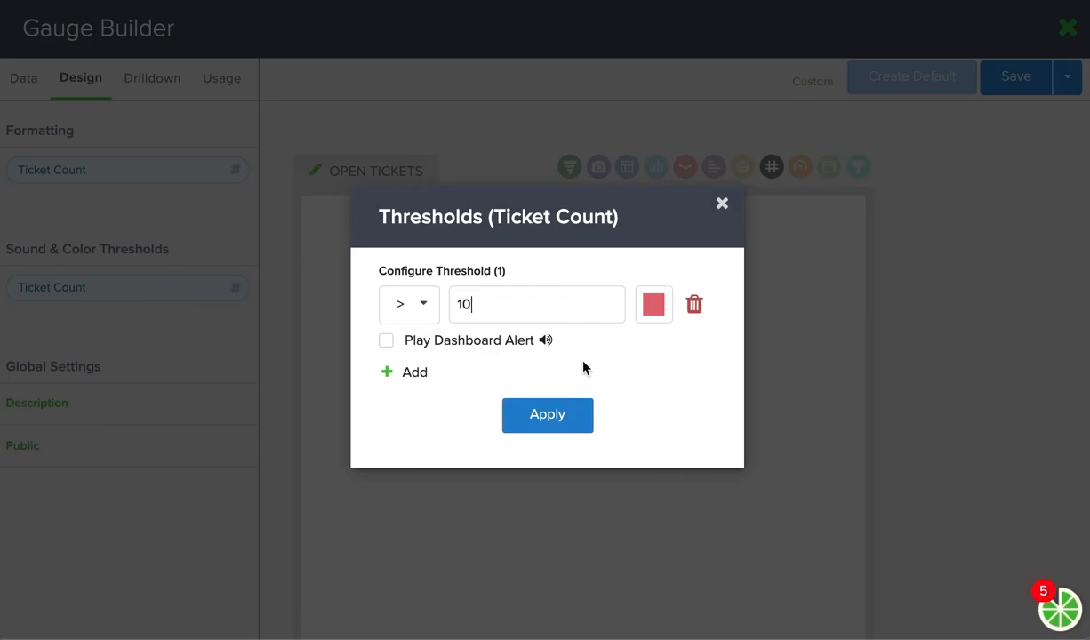
left_click(554, 420)
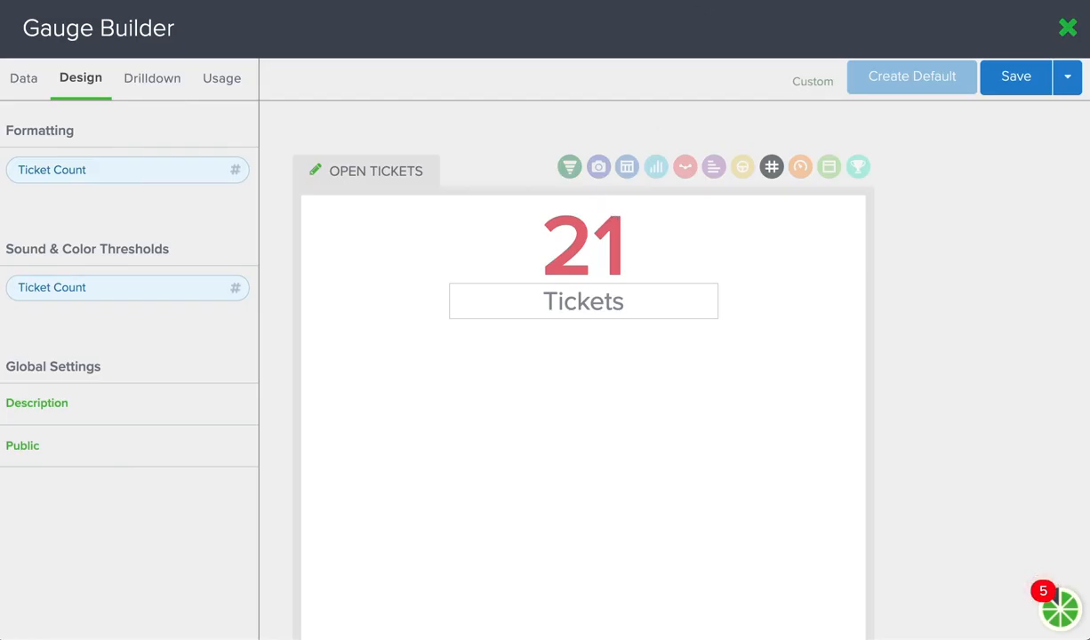
left_click(23, 81)
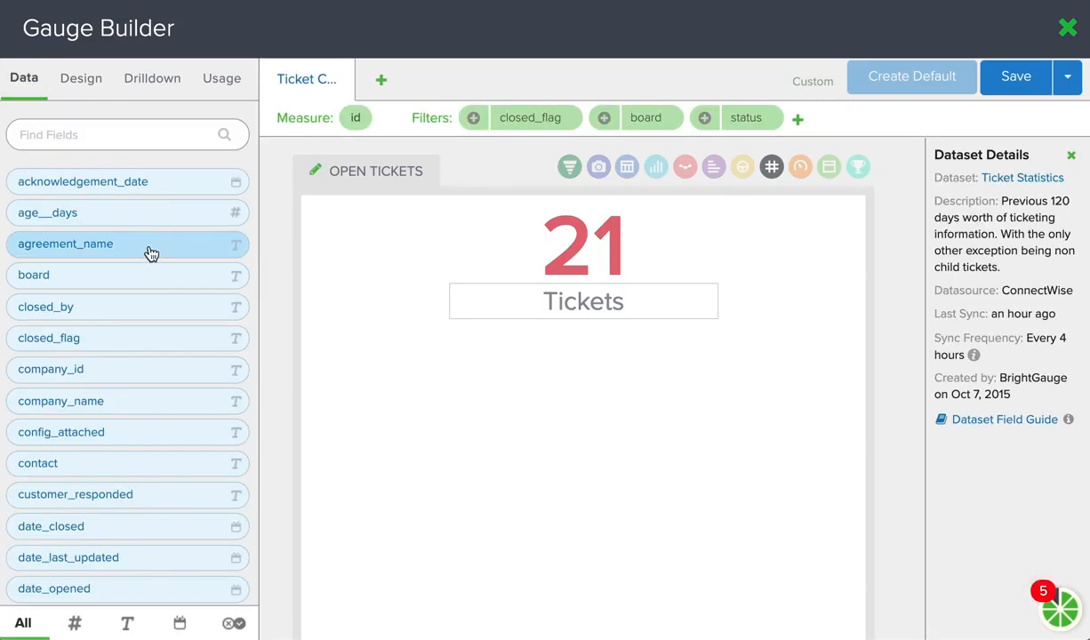
- Look through the available data fields and the raw data preview of the Ticket Statistics dataset
scroll(151, 305, "down", 1)
scroll(153, 306, "down", 8)
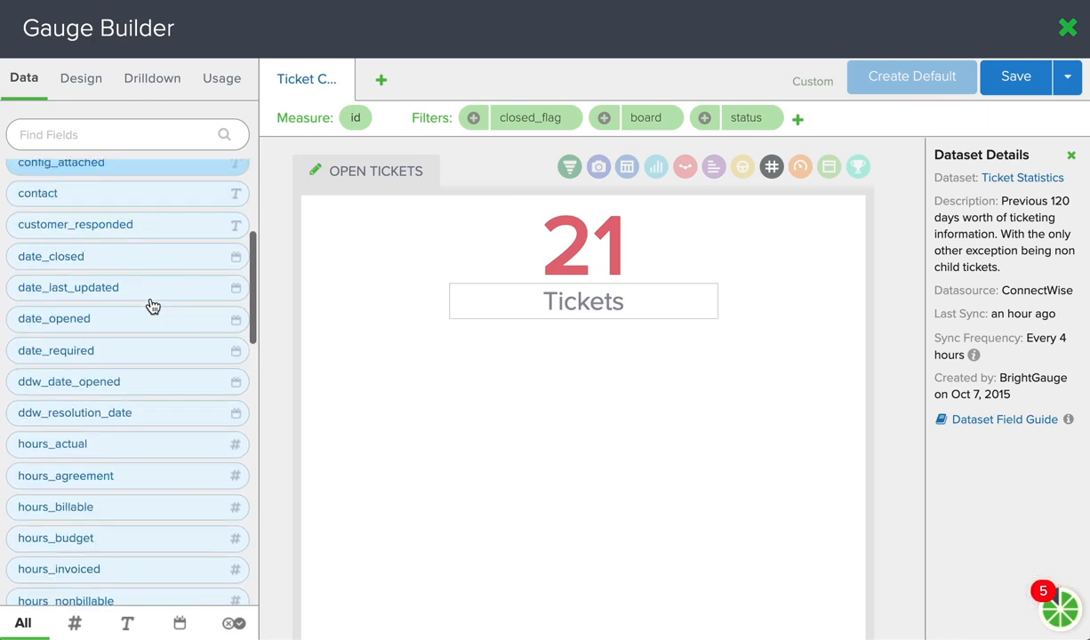
scroll(152, 306, "up", 8)
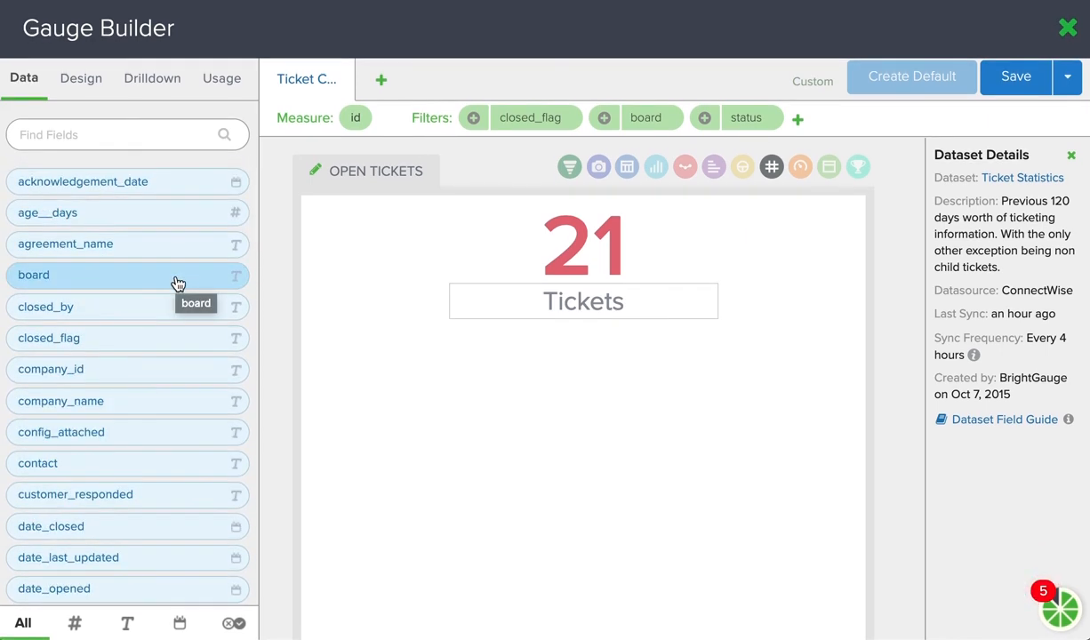
scroll(178, 283, "down", 4)
scroll(185, 273, "up", 4)
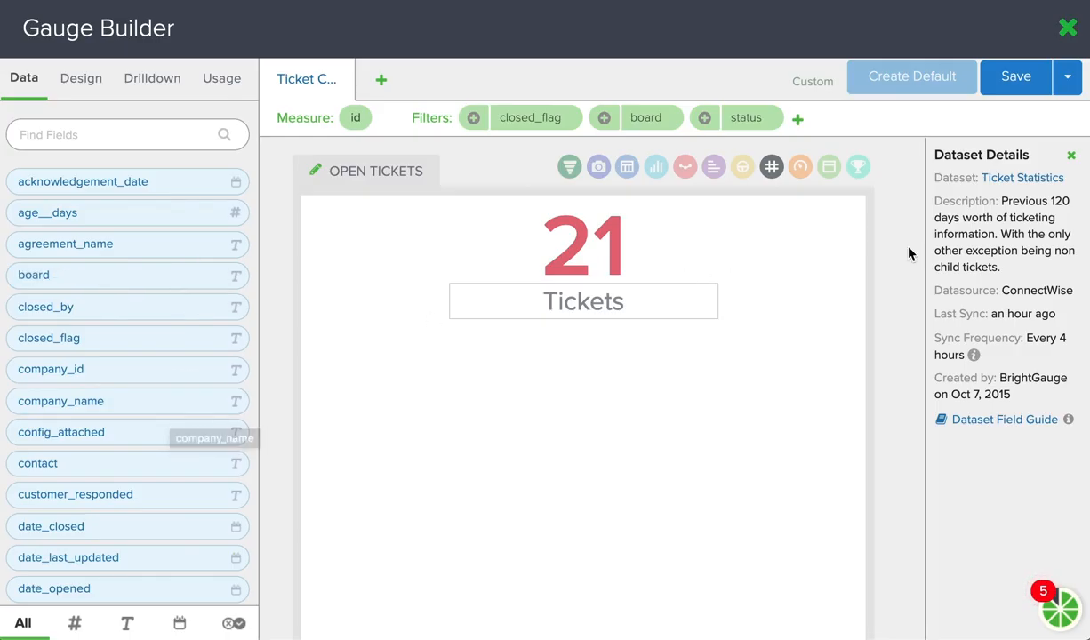
left_click(1011, 180)
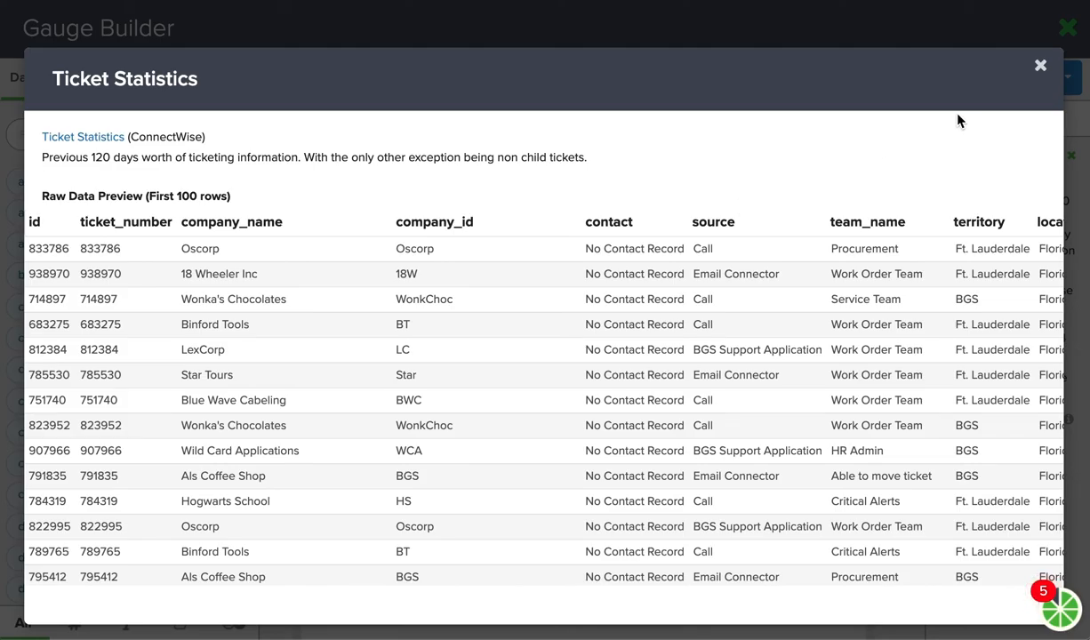
left_click(1041, 71)
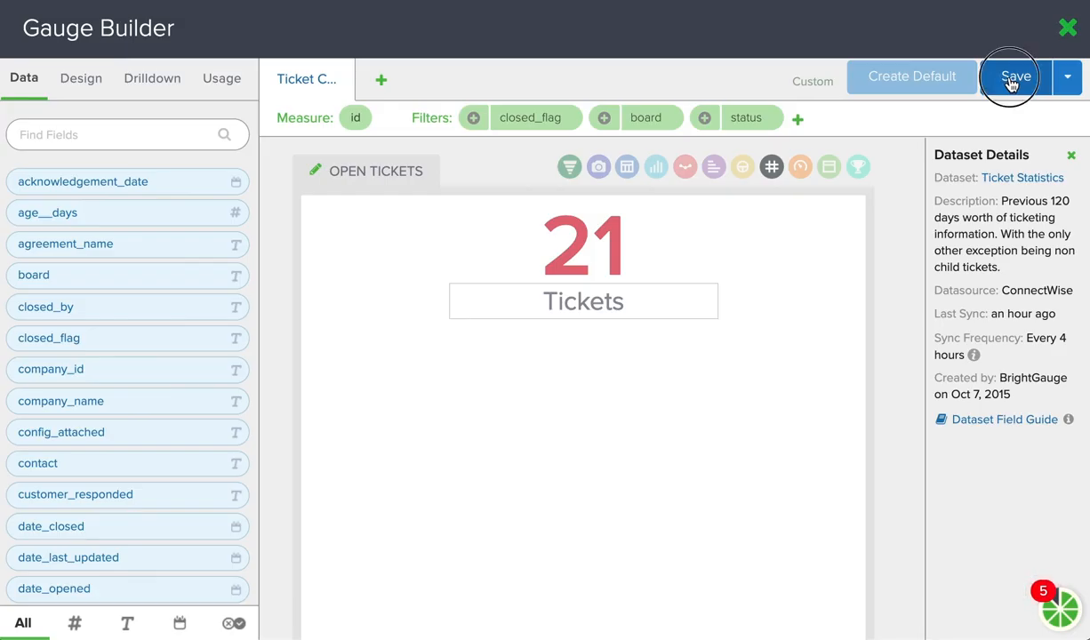
- Save the gauge as a new copy named Open Tickets - SD and Critical, leaving the original as-is, and close the Gauge Builder
left_click(1011, 81)
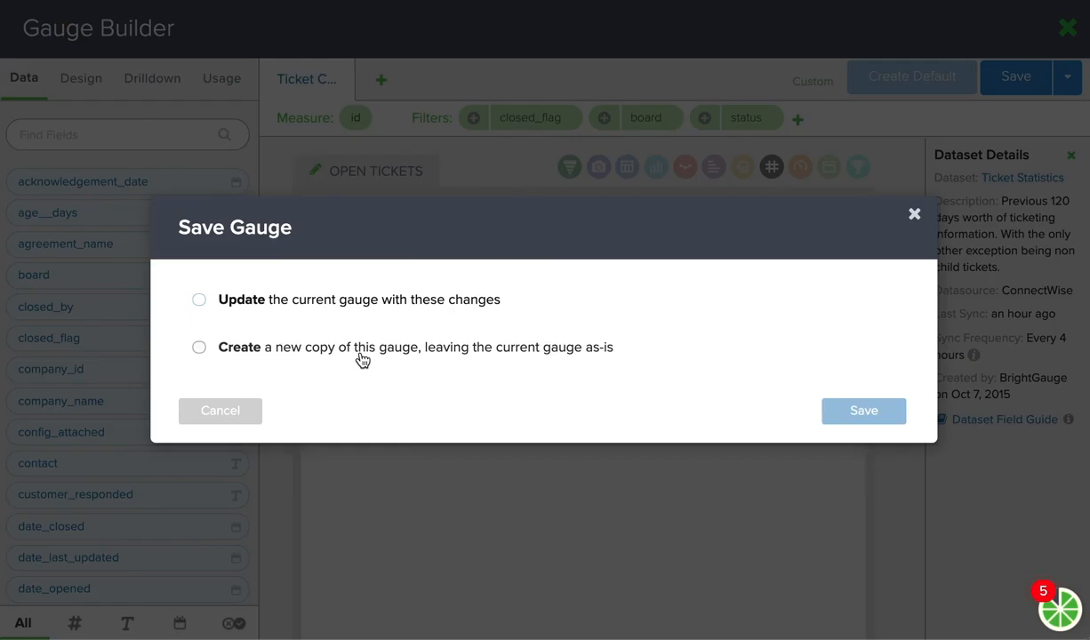
left_click(362, 359)
left_click(418, 306)
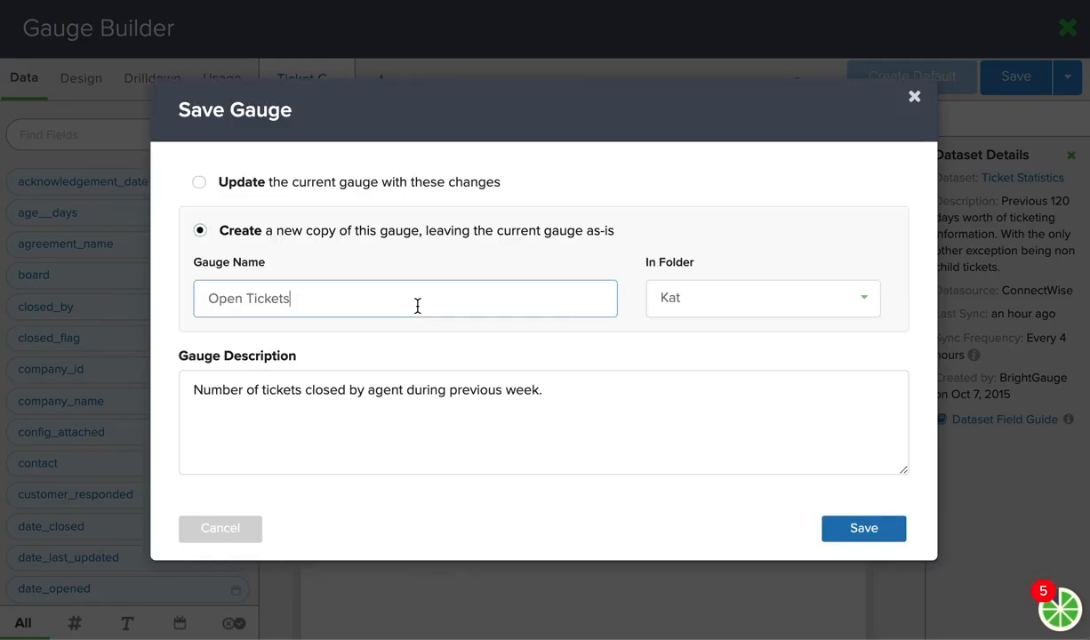
type("- SD and Critical")
left_click(869, 531)
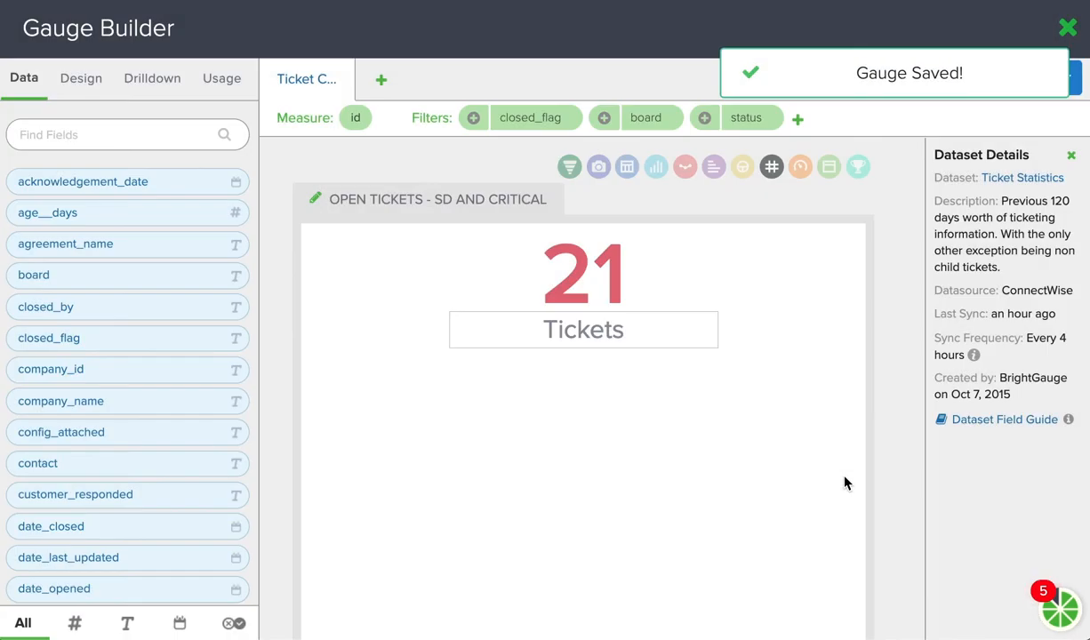
left_click(1073, 34)
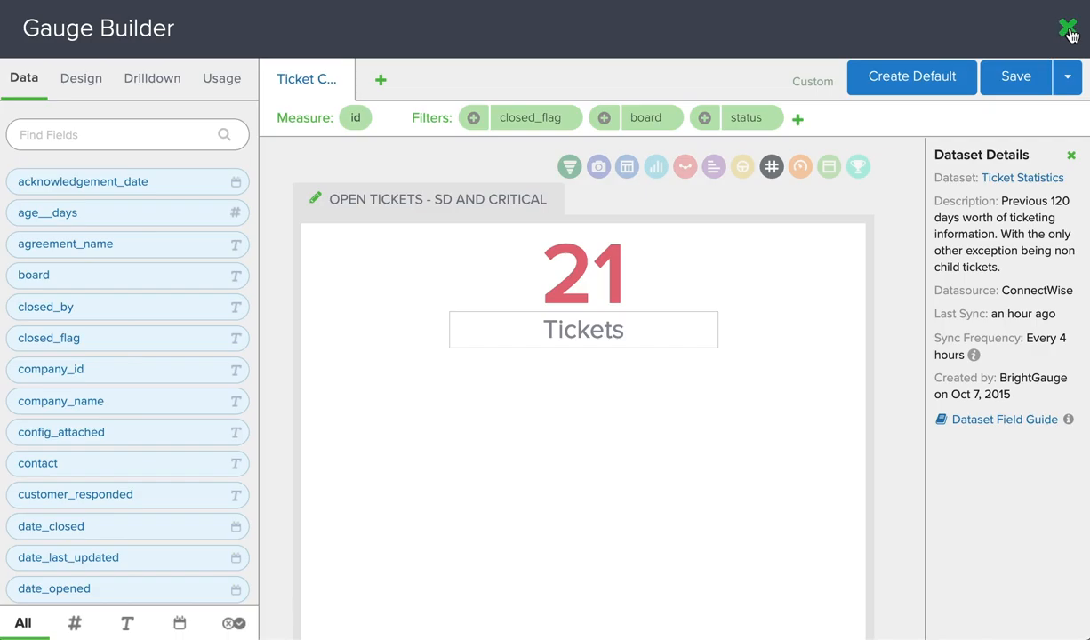
left_click(1069, 30)
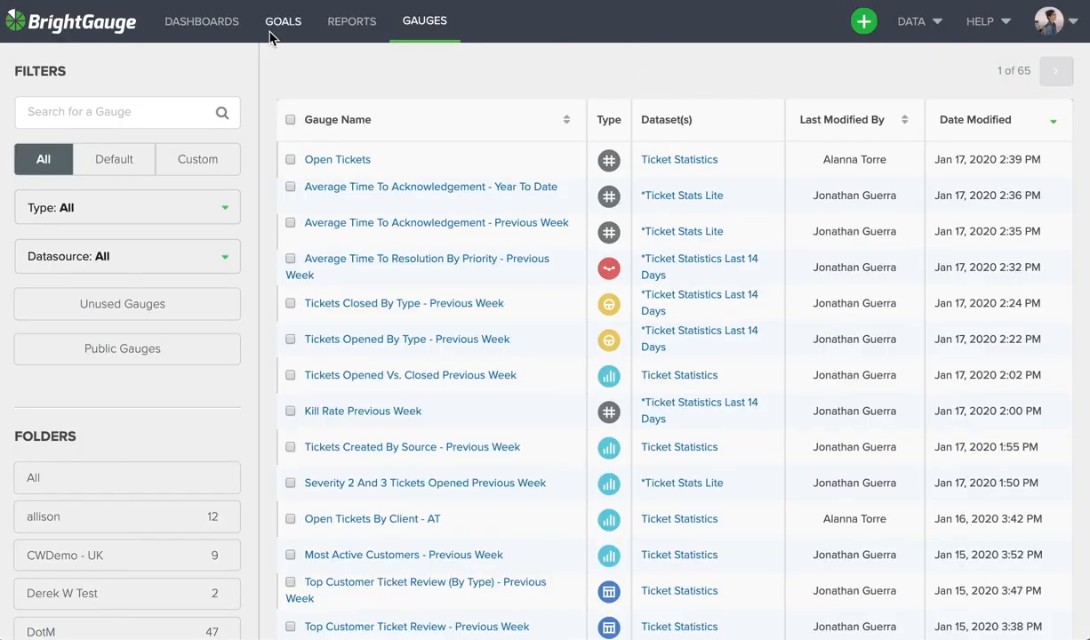
- Add the Open Tickets - SD and Critical gauge to the Client - Al's Coffee dashboard
left_click(200, 30)
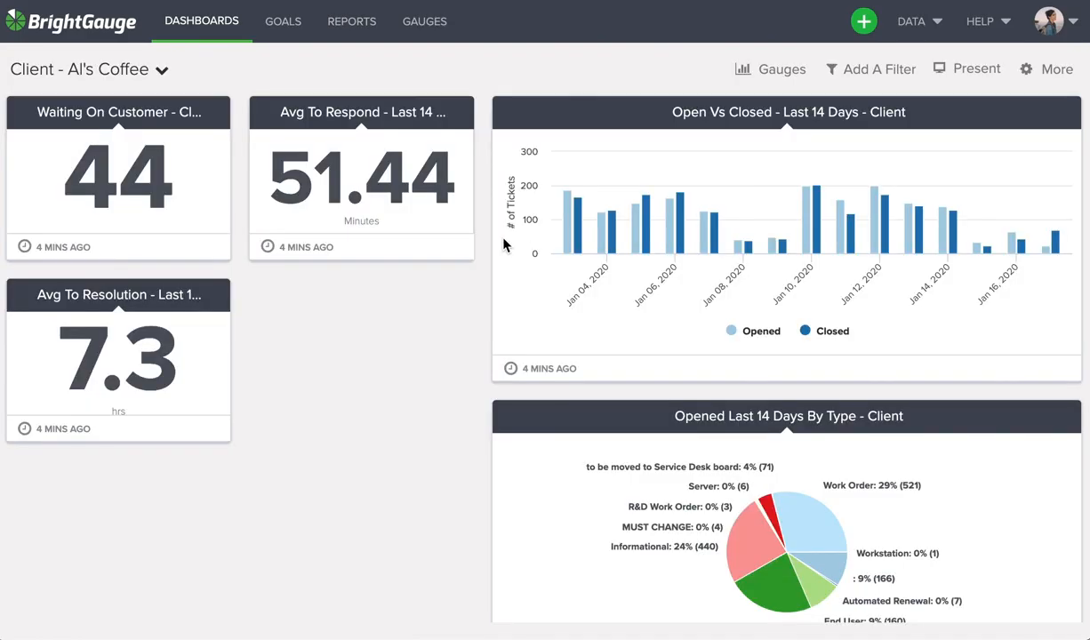
left_click(783, 76)
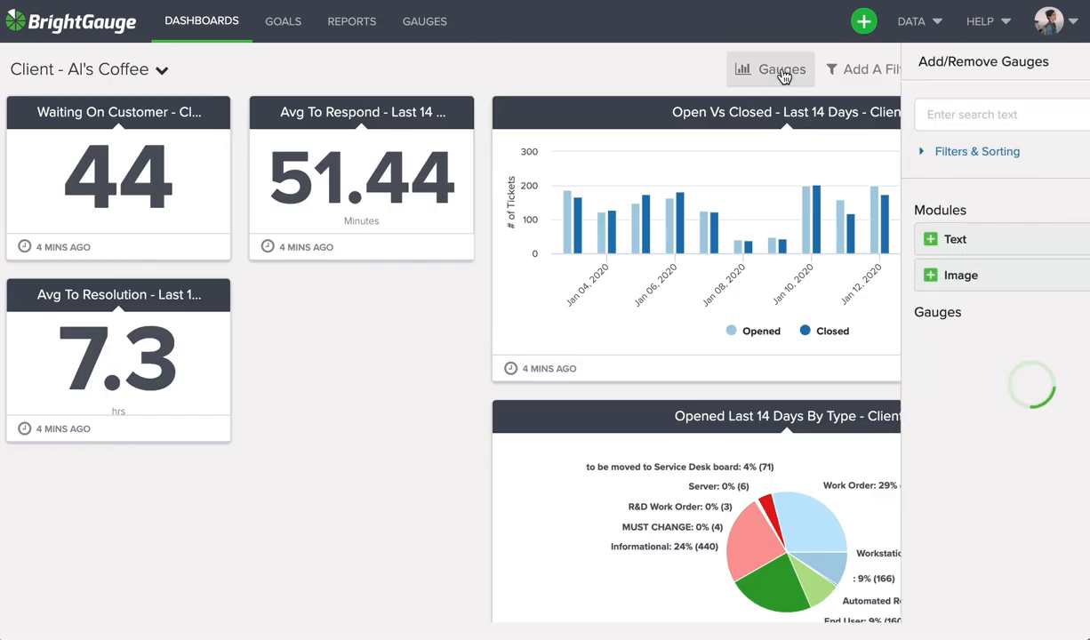
mouse_move(970, 402)
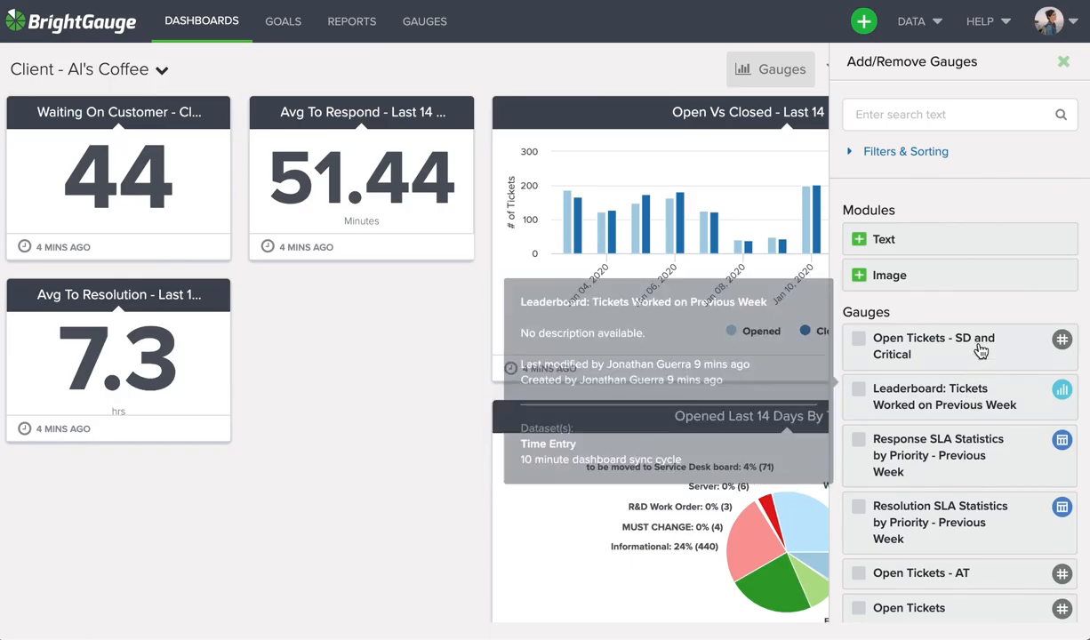
left_click(859, 344)
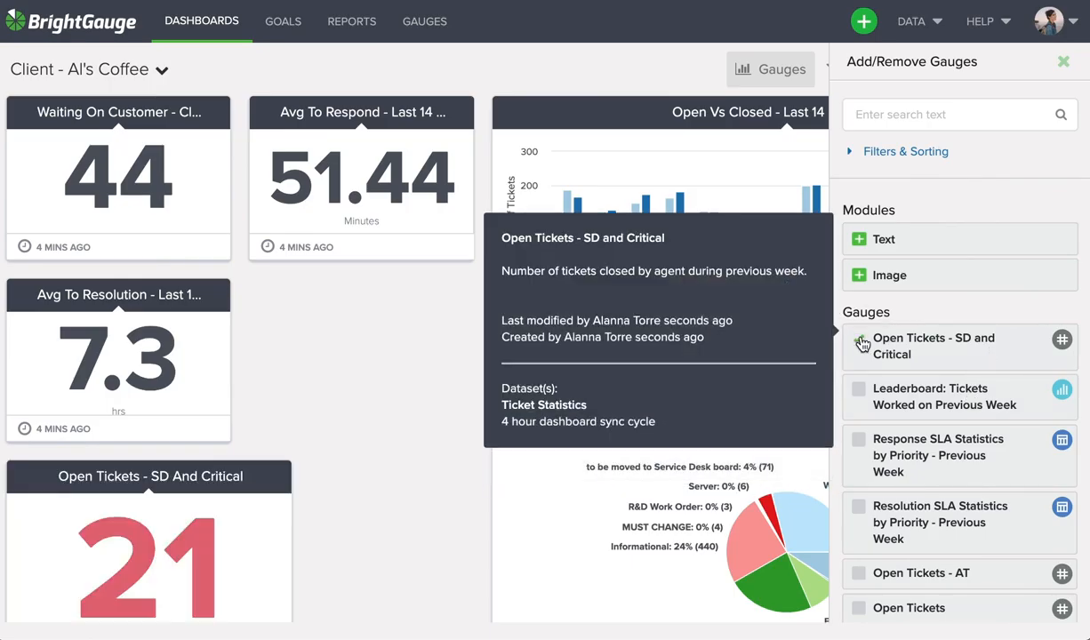
- Narrow the new gauge to the width of the other number gauges and place it under Avg To Respond, beside Avg To Resolution
scroll(320, 472, "down", 1)
left_click_drag(286, 606, 223, 605)
left_click_drag(92, 405, 331, 217)
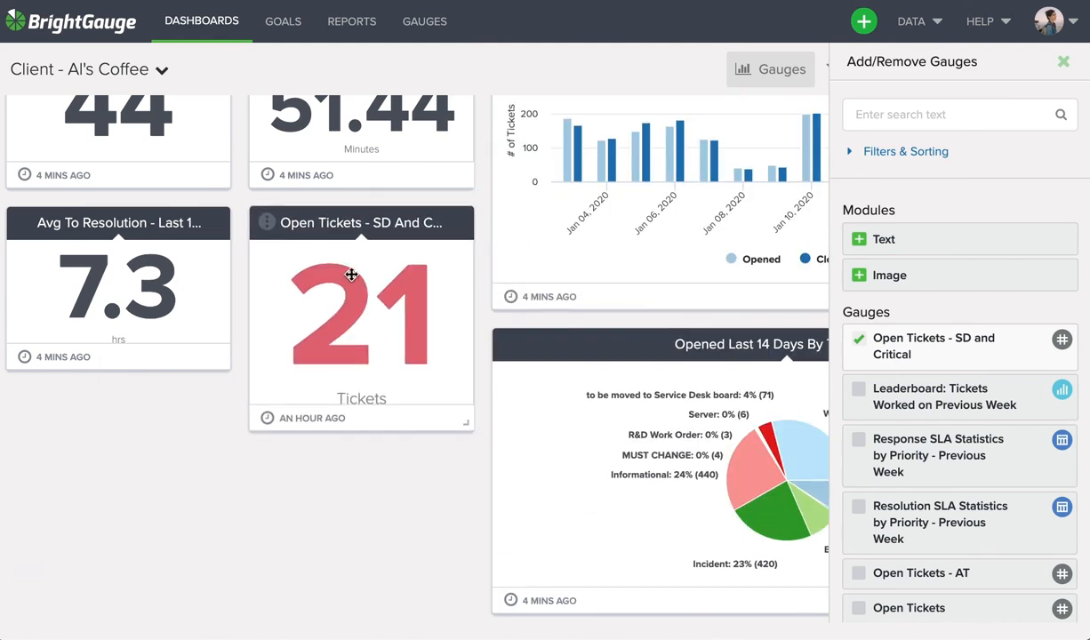
scroll(377, 511, "up", 1)
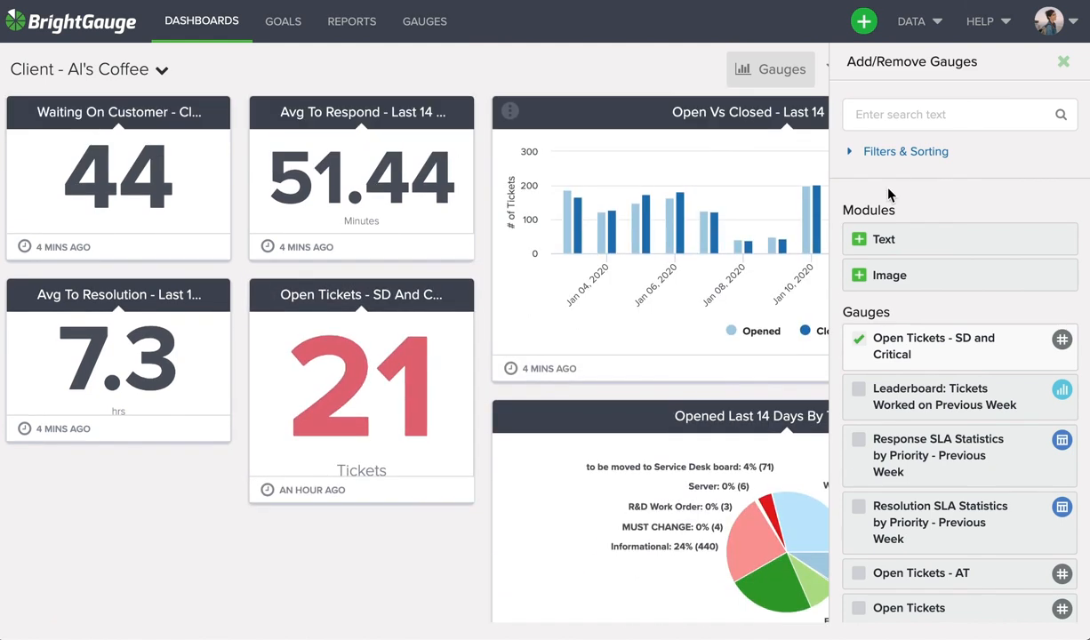
left_click(1064, 61)
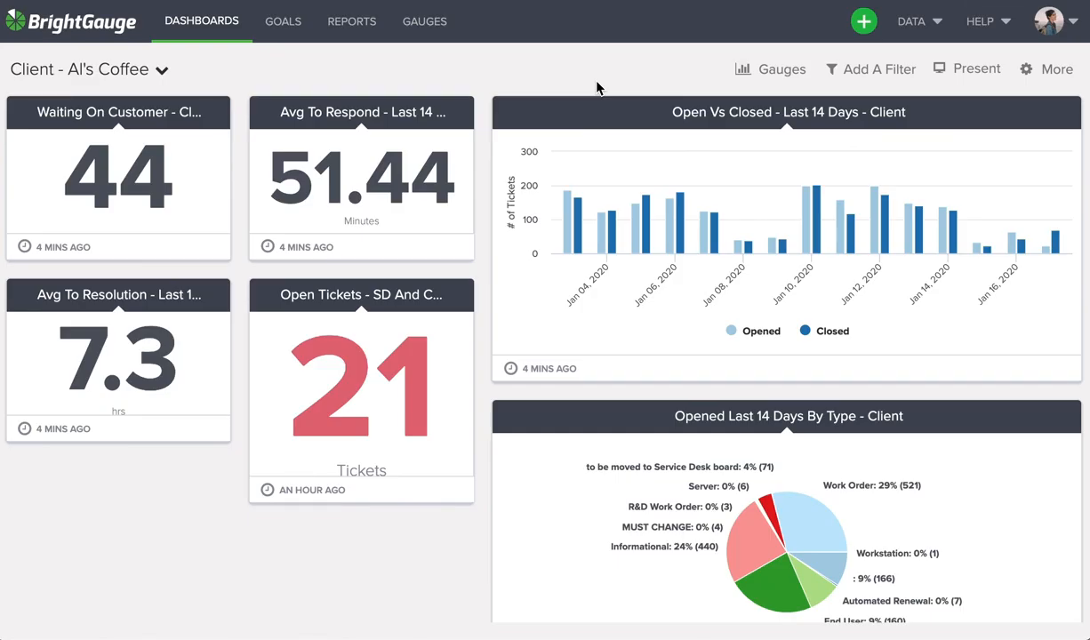
- Turn on the Als Coffee Shop filter for the whole dashboard
left_click(869, 79)
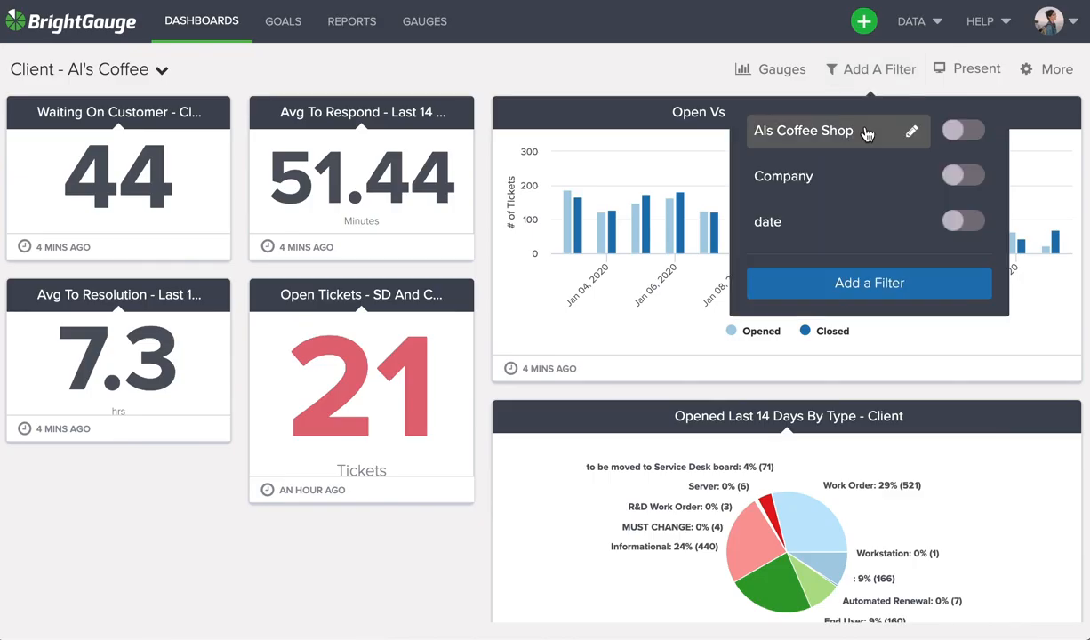
left_click(954, 133)
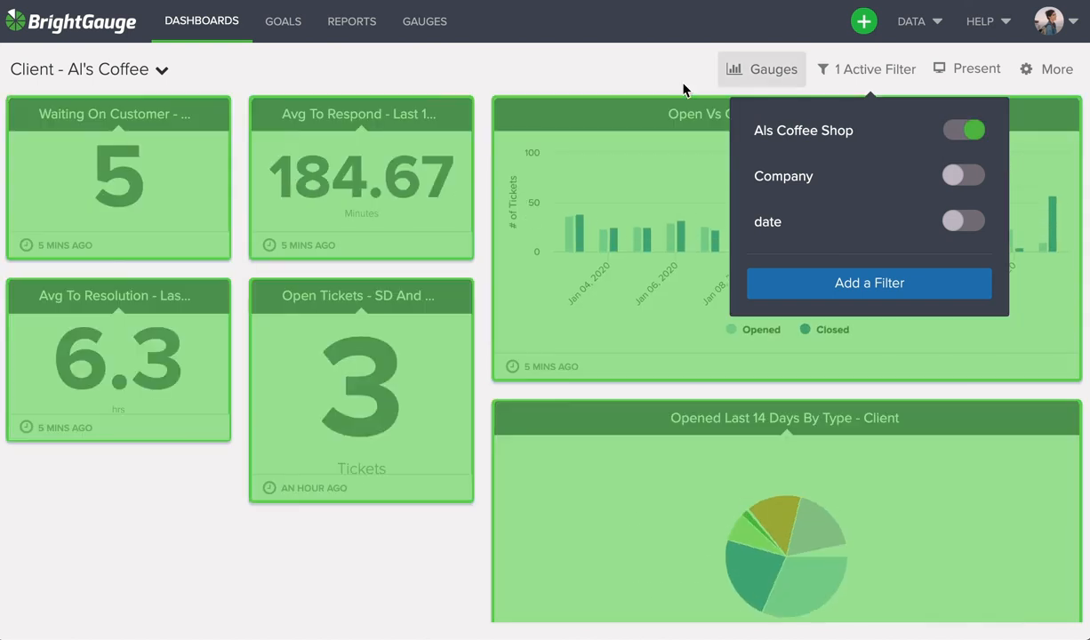
left_click(649, 82)
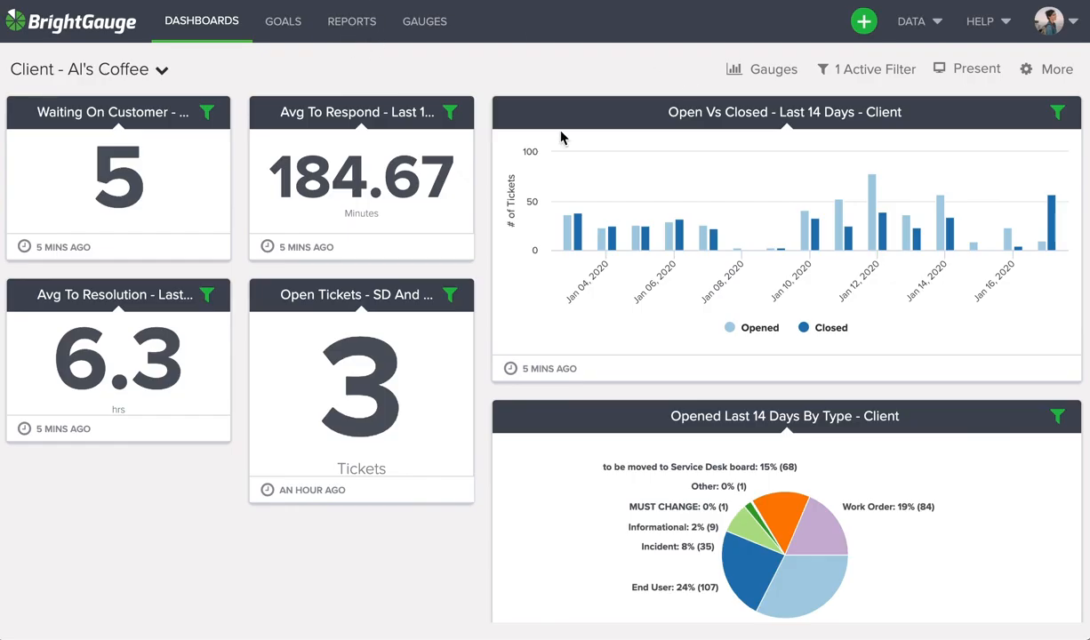
left_click(918, 31)
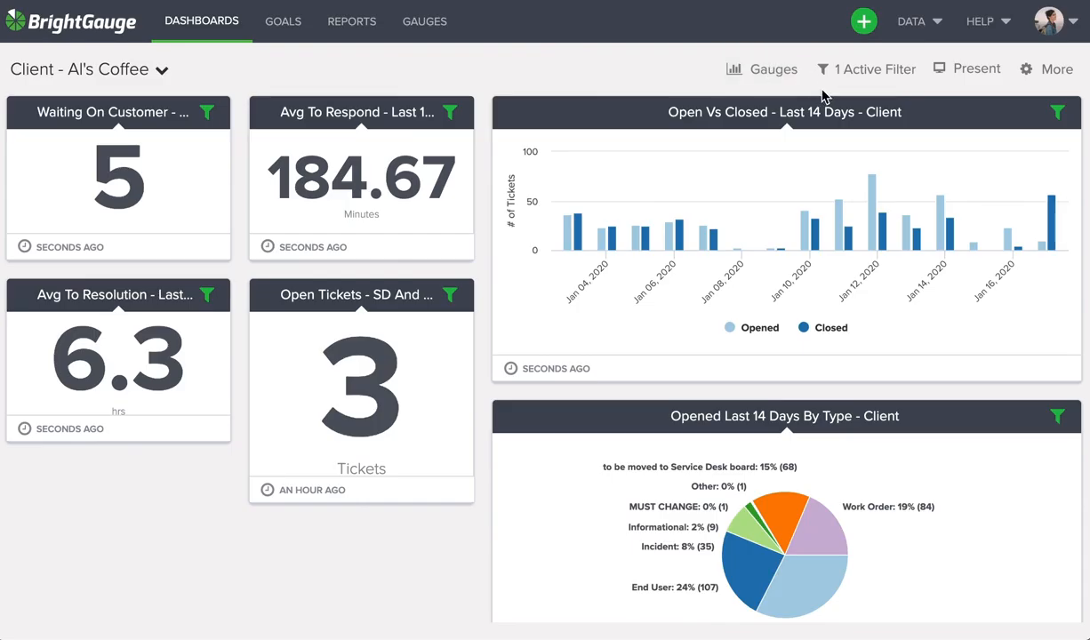
left_click(938, 27)
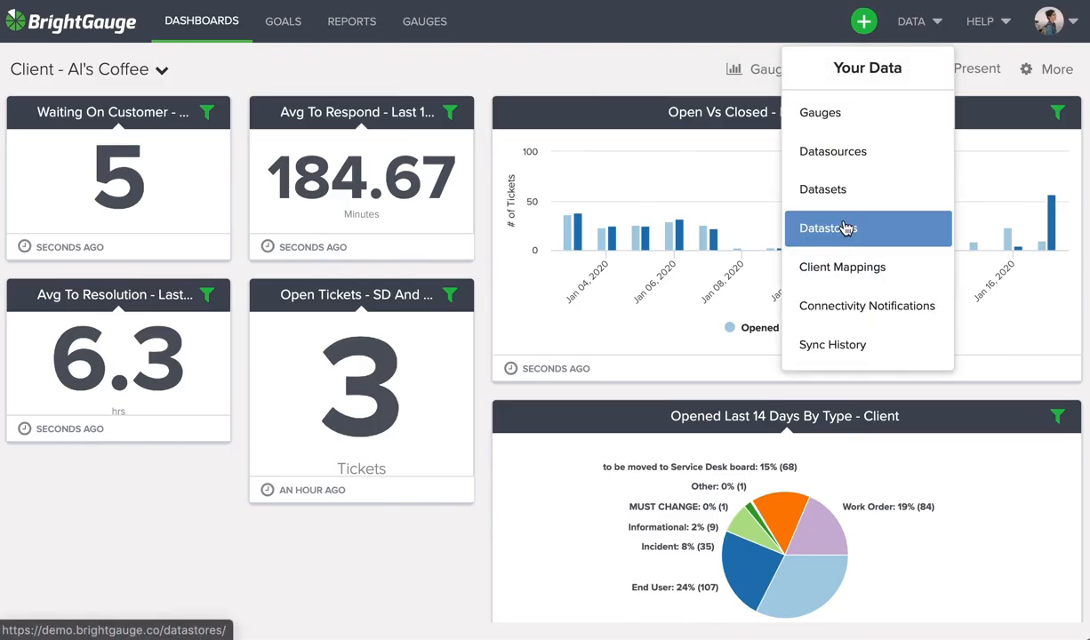
- Open the BrightGauge support site and look through its promoted articles and the How-To Videos & Webinars section
left_click(981, 21)
left_click(923, 149)
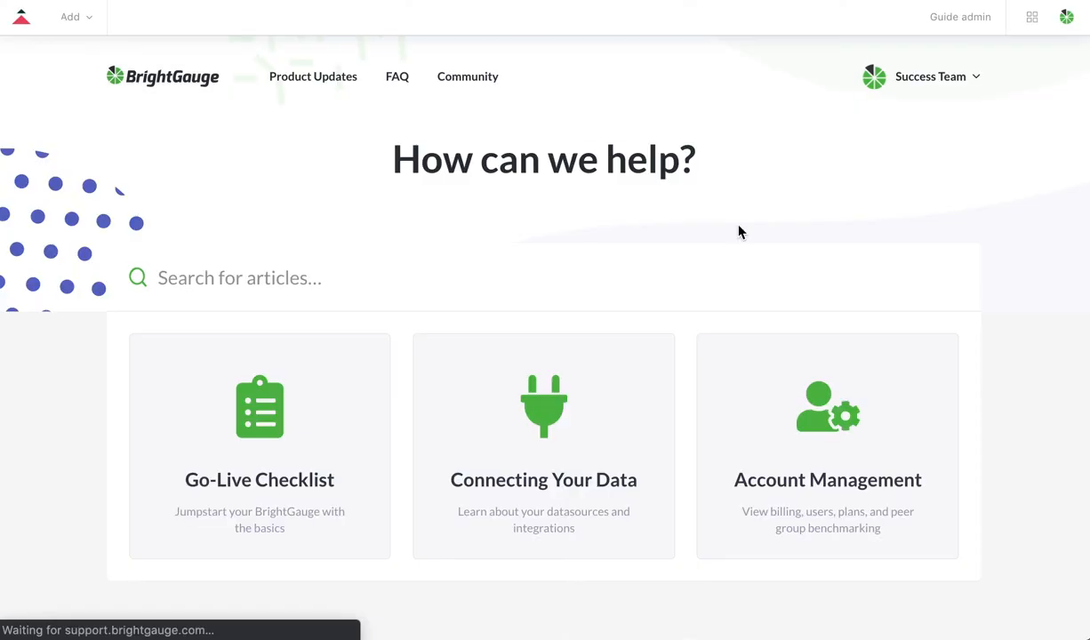
scroll(587, 260, "down", 6)
scroll(587, 268, "down", 5)
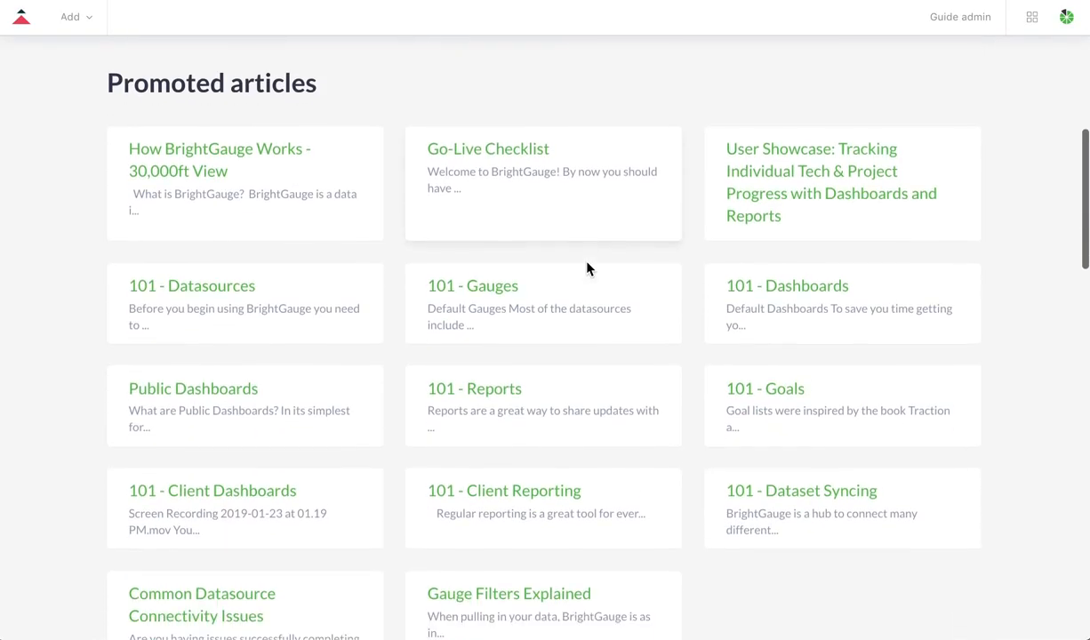
scroll(587, 268, "down", 1)
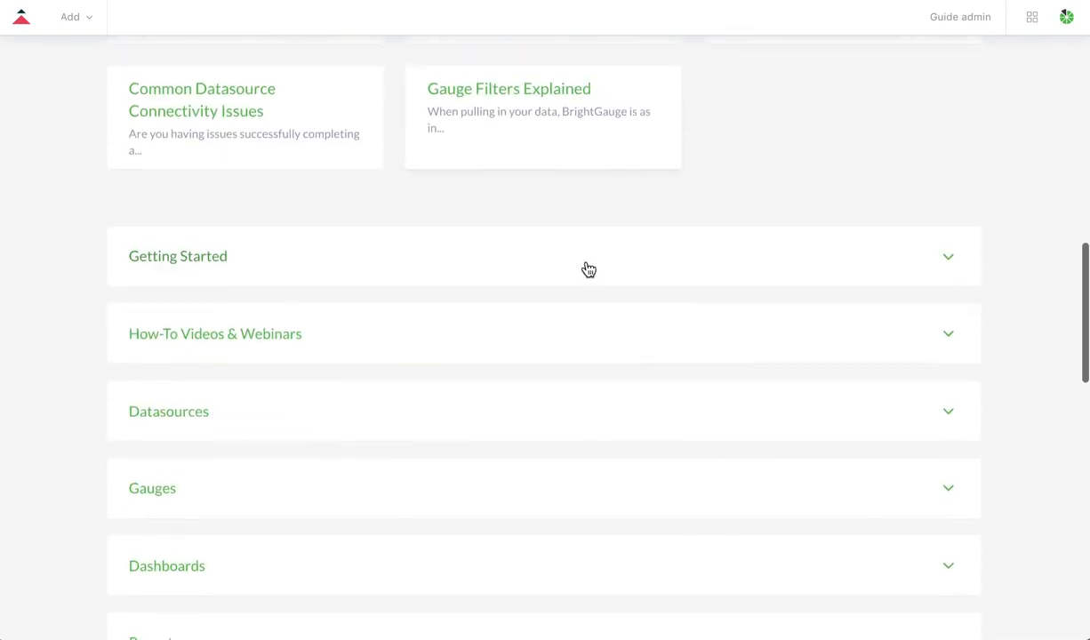
left_click(555, 322)
scroll(552, 320, "down", 1)
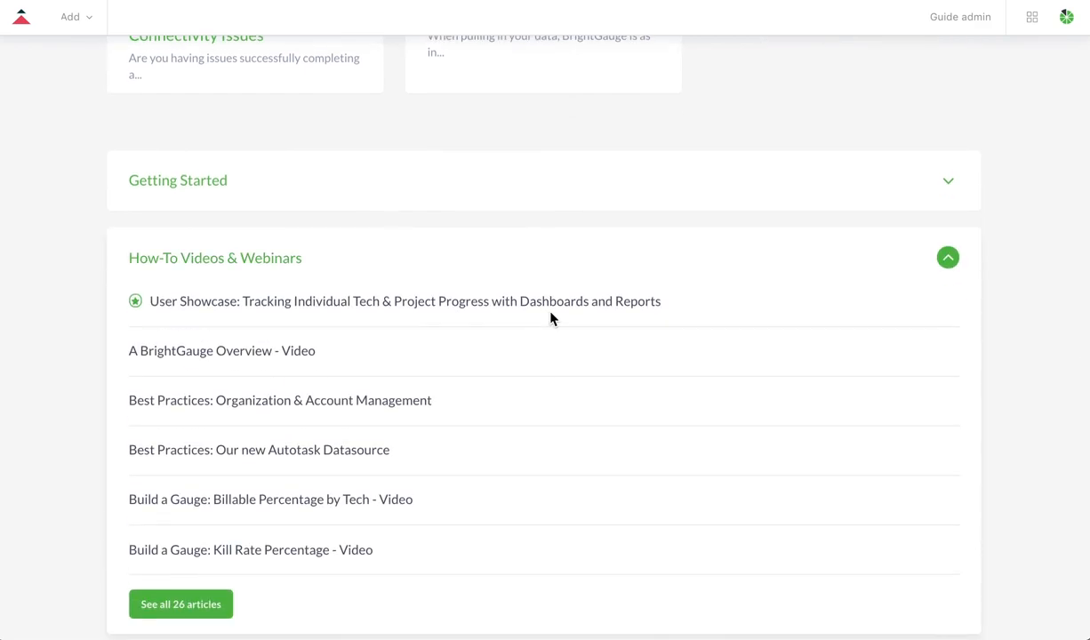
scroll(551, 318, "up", 8)
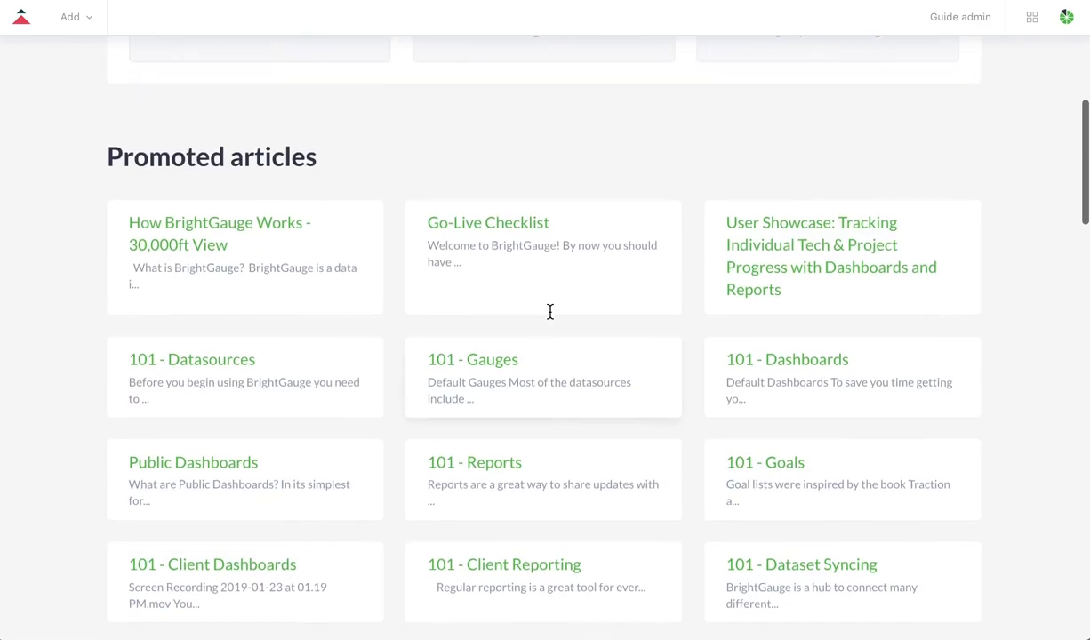
scroll(550, 318, "up", 4)
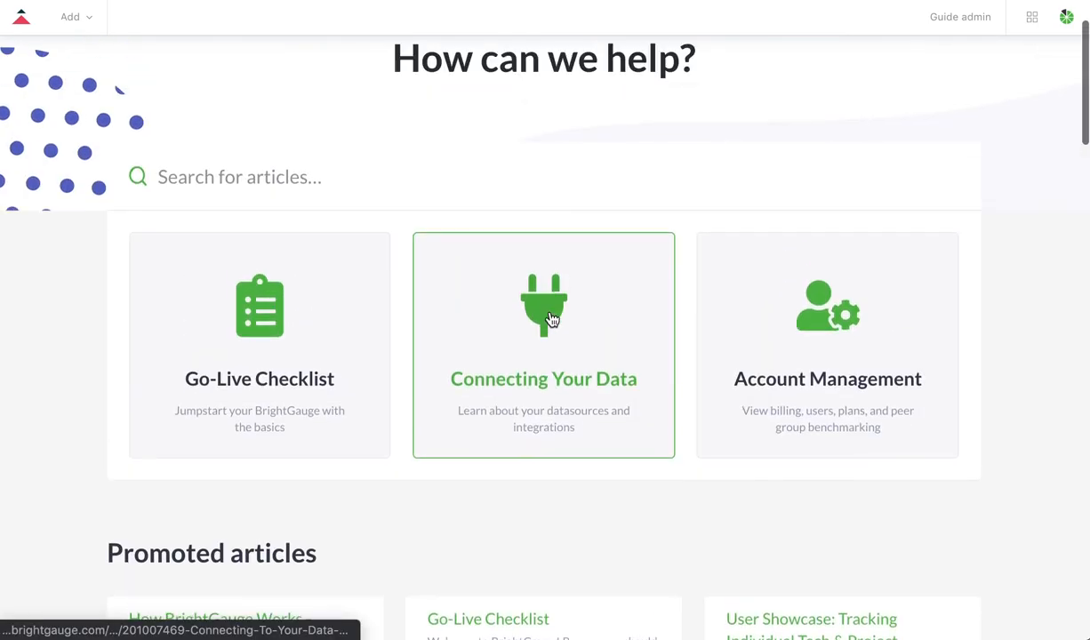